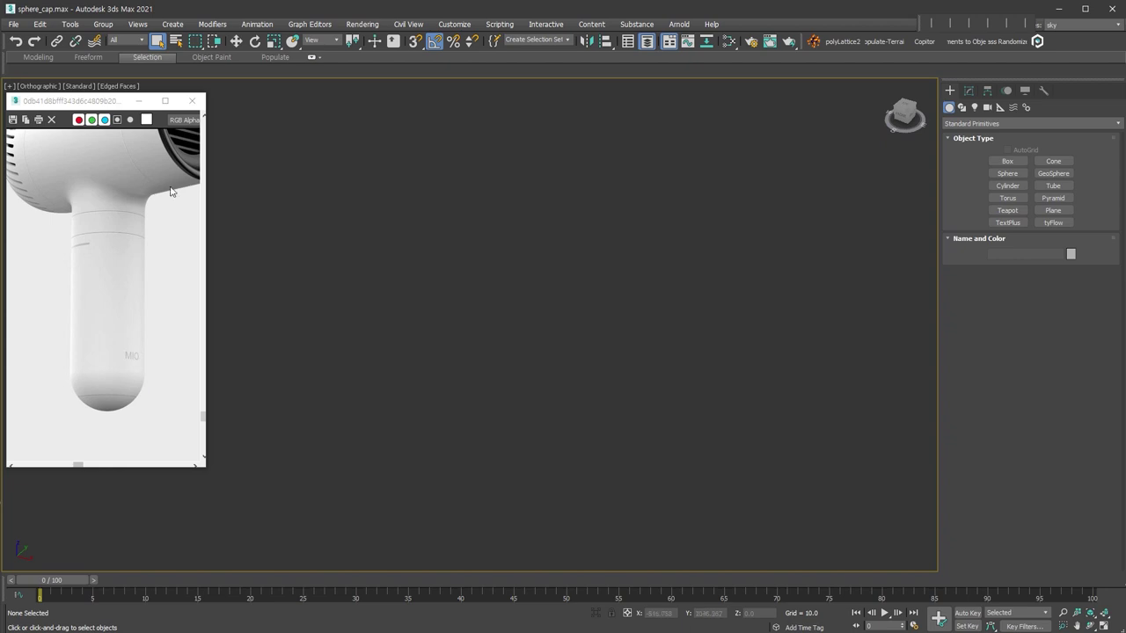
Step: Create a cylinder and reduce its height segments from 5 to 2
{"action": "key", "text": "c"}
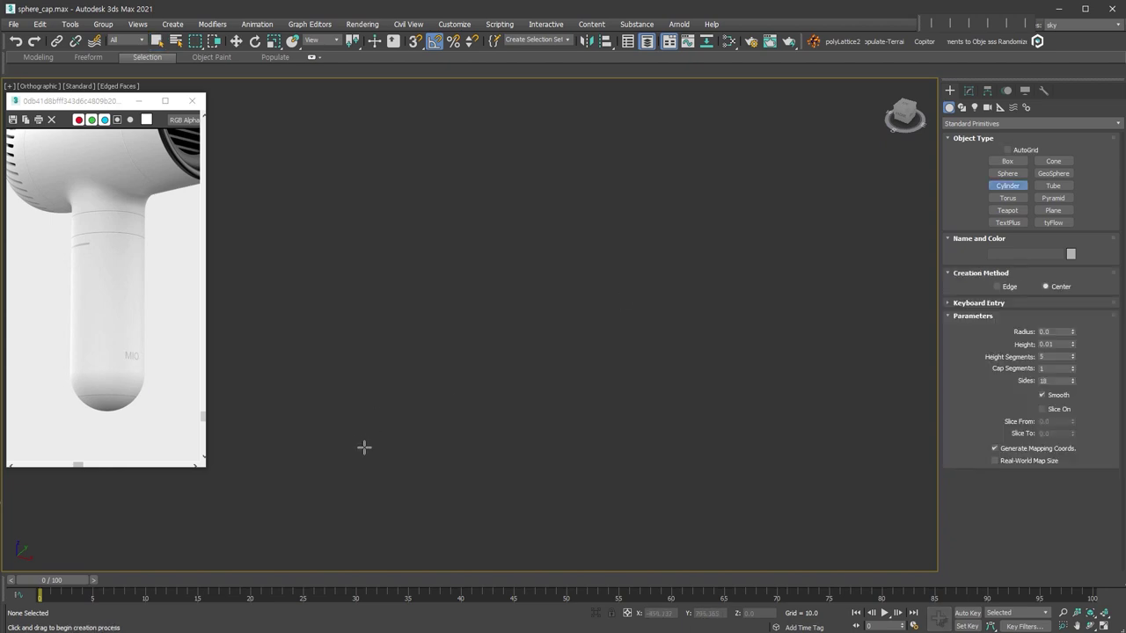
{"action": "left_click_drag", "start_coordinate": [412, 437], "coordinate": [413, 486]}
{"action": "left_click", "coordinate": [397, 291]}
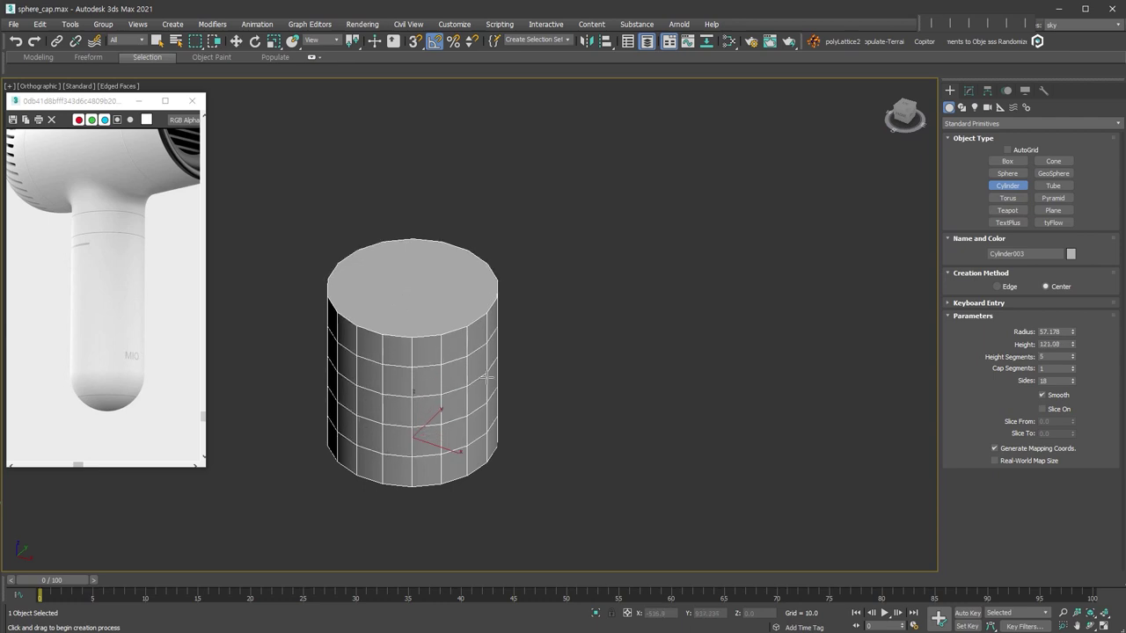
{"action": "middle_click_drag", "start_coordinate": [563, 443], "coordinate": [567, 439], "text": "alt"}
{"action": "left_click_drag", "start_coordinate": [1072, 356], "coordinate": [1072, 374]}
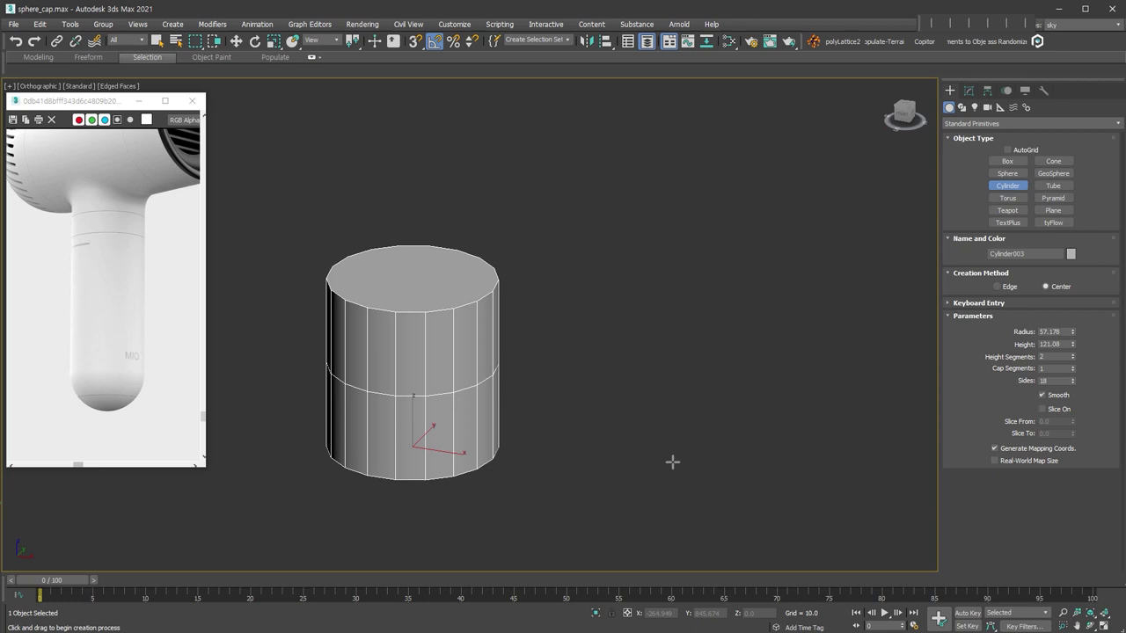
{"action": "middle_click_drag", "start_coordinate": [561, 431], "coordinate": [535, 428]}
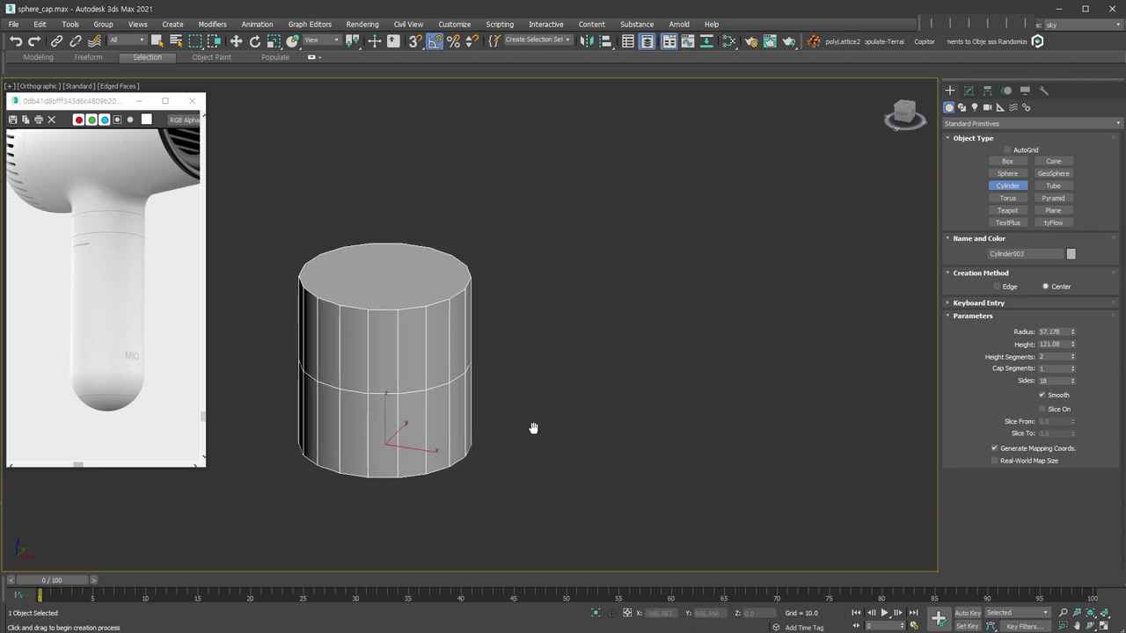
Step: Convert the cylinder to Editable Poly and delete its bottom cap polygon
{"action": "key", "text": "alt+c"}
{"action": "left_click", "coordinate": [1042, 361]}
{"action": "mouse_move", "coordinate": [563, 369]}
{"action": "middle_mouse_down", "text": "alt"}
{"action": "mouse_move", "coordinate": [616, 384]}
{"action": "mouse_move", "coordinate": [431, 422]}
{"action": "mouse_move", "coordinate": [533, 506]}
{"action": "middle_mouse_up", "text": "alt"}
{"action": "left_click", "coordinate": [422, 440]}
{"action": "key", "text": "Delete"}
{"action": "key", "text": "6"}
{"action": "key", "text": "w"}
{"action": "middle_click_drag", "start_coordinate": [511, 442], "coordinate": [504, 425]}
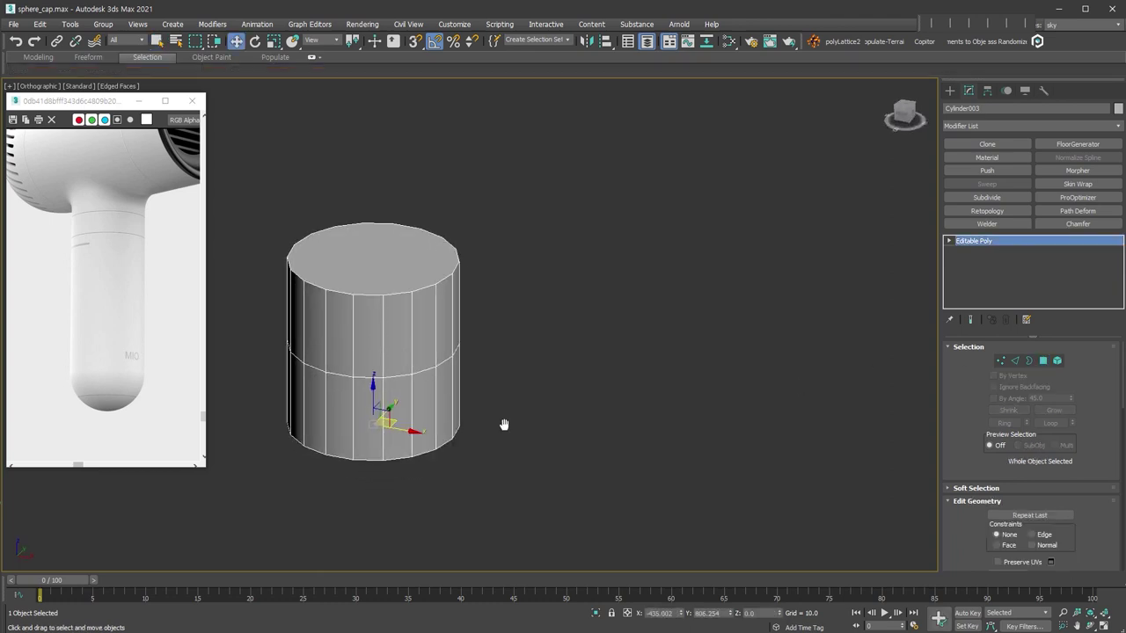
Step: Add a 1-iteration TurboSmooth, compare it on and off, then use Default Shading
{"action": "key", "text": "ctrl+t"}
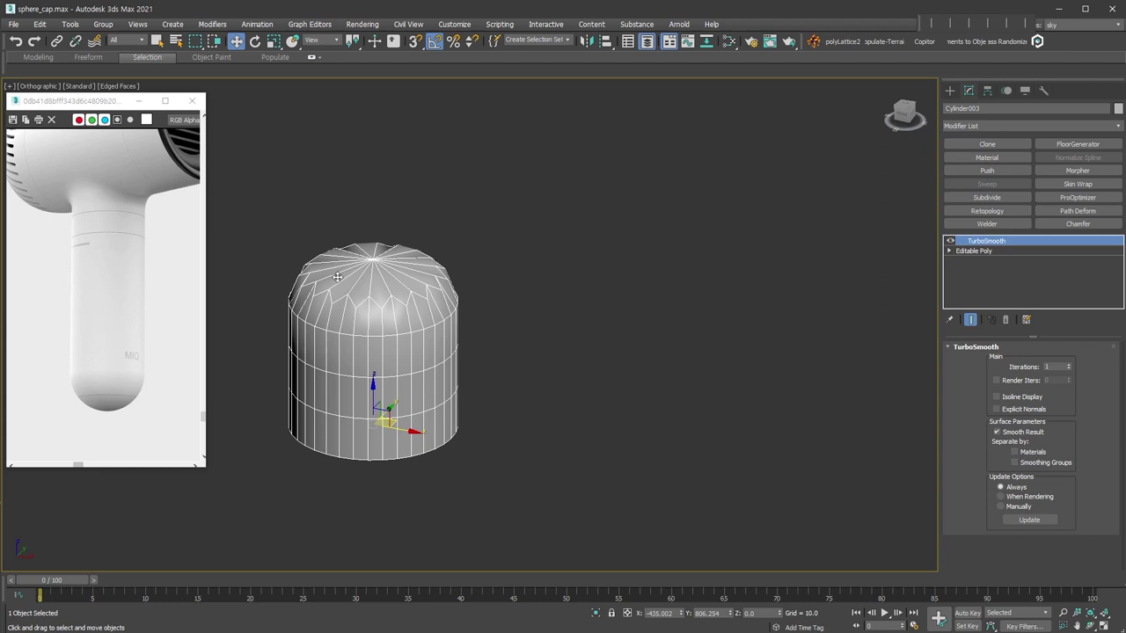
{"action": "left_click", "coordinate": [949, 240]}
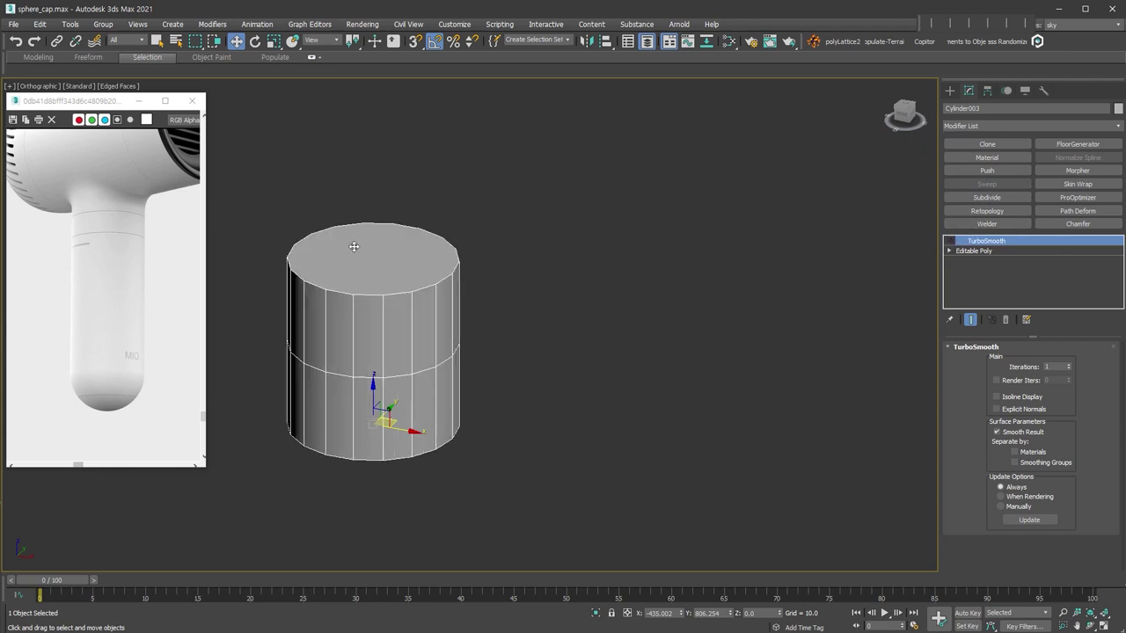
{"action": "middle_click_drag", "start_coordinate": [376, 259], "coordinate": [389, 301], "text": "alt"}
{"action": "scroll", "coordinate": [364, 289], "scroll_direction": "up", "scroll_amount": 2}
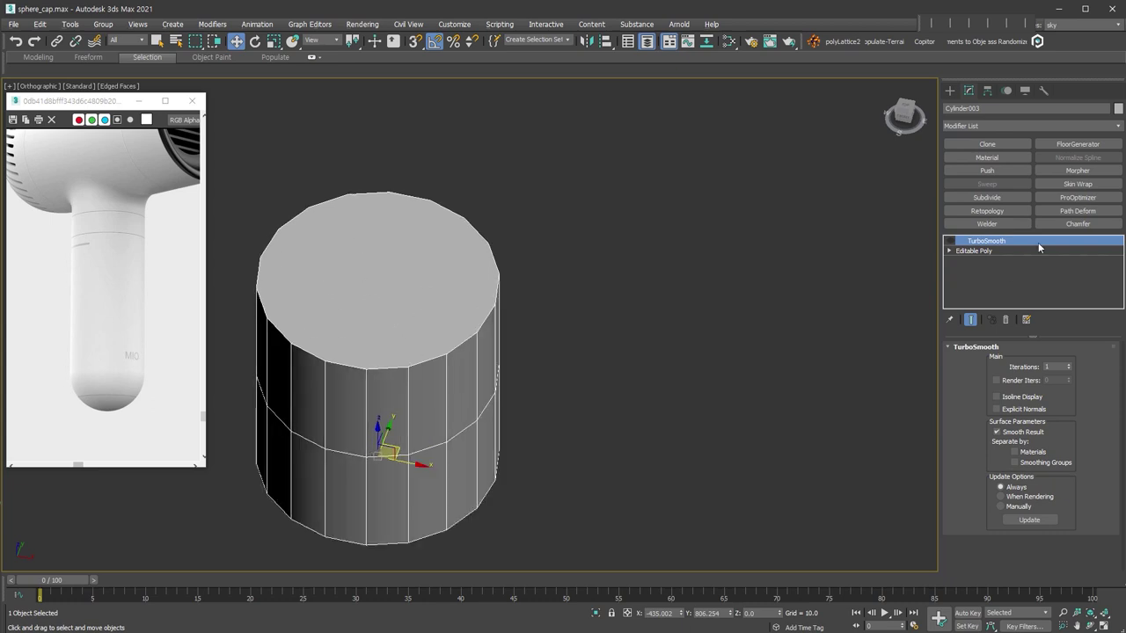
{"action": "left_click", "coordinate": [950, 241]}
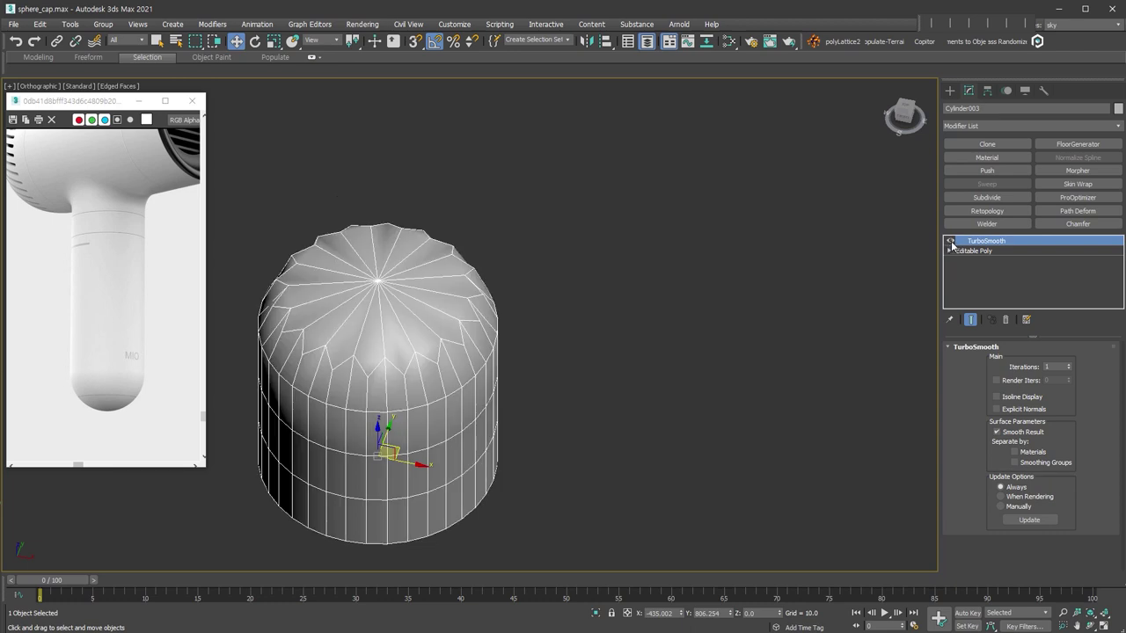
{"action": "left_click", "coordinate": [950, 242]}
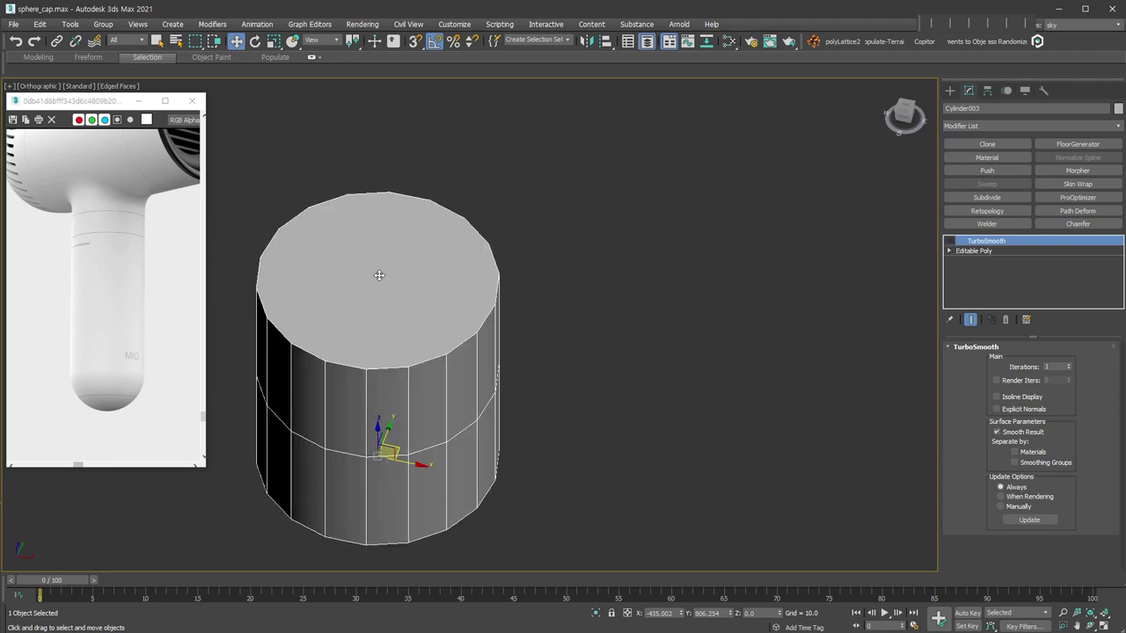
{"action": "left_click", "coordinate": [949, 242]}
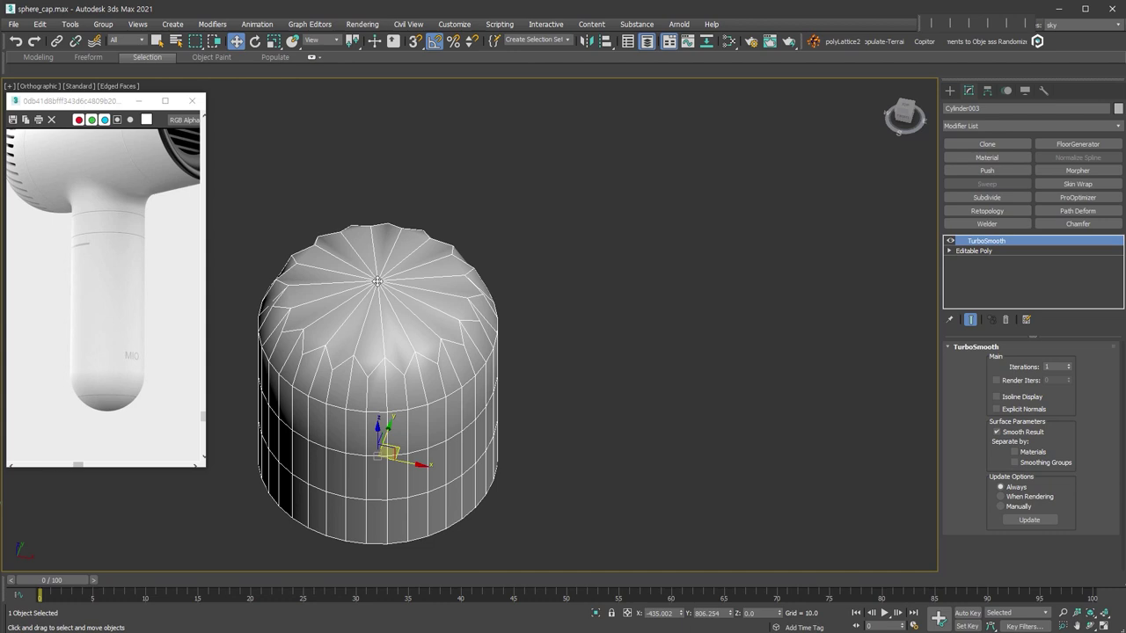
{"action": "key", "text": "F4"}
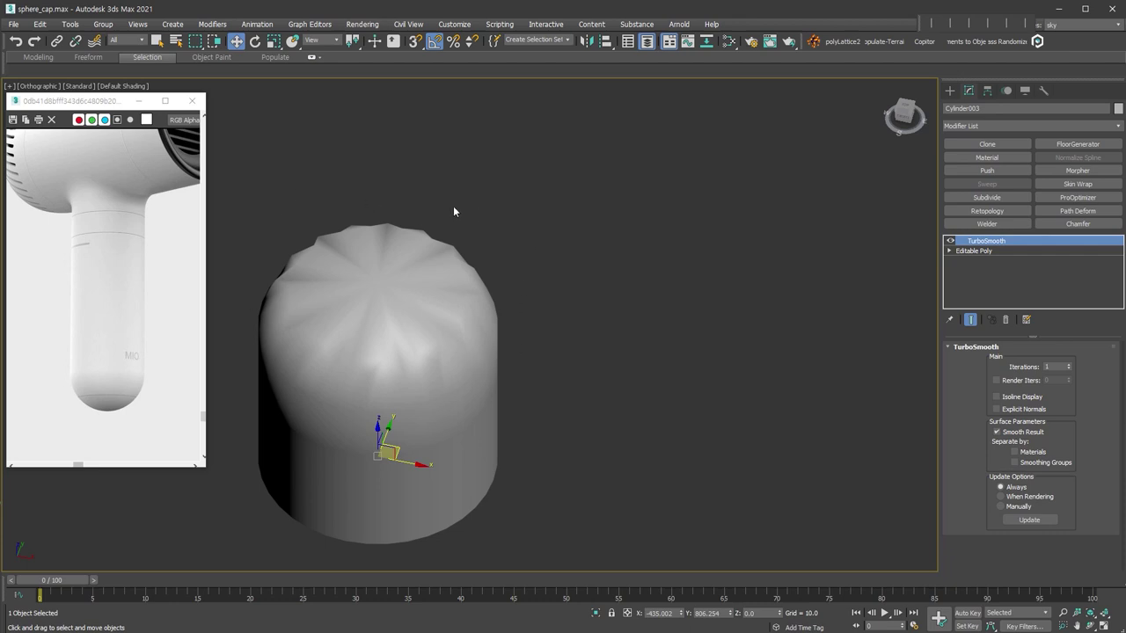
{"action": "middle_click_drag", "start_coordinate": [437, 452], "coordinate": [439, 416]}
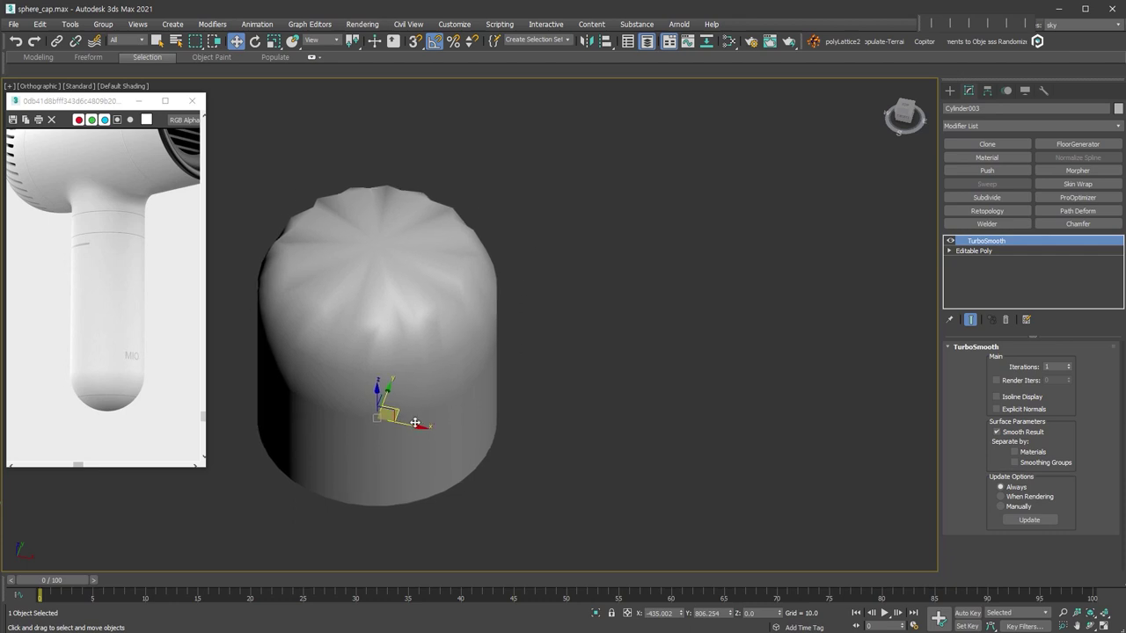
Step: Clone the smoothed cylinder to the right as a copy, with wireframe edges shown
{"action": "left_click_drag", "start_coordinate": [410, 425], "coordinate": [628, 461], "text": "shift"}
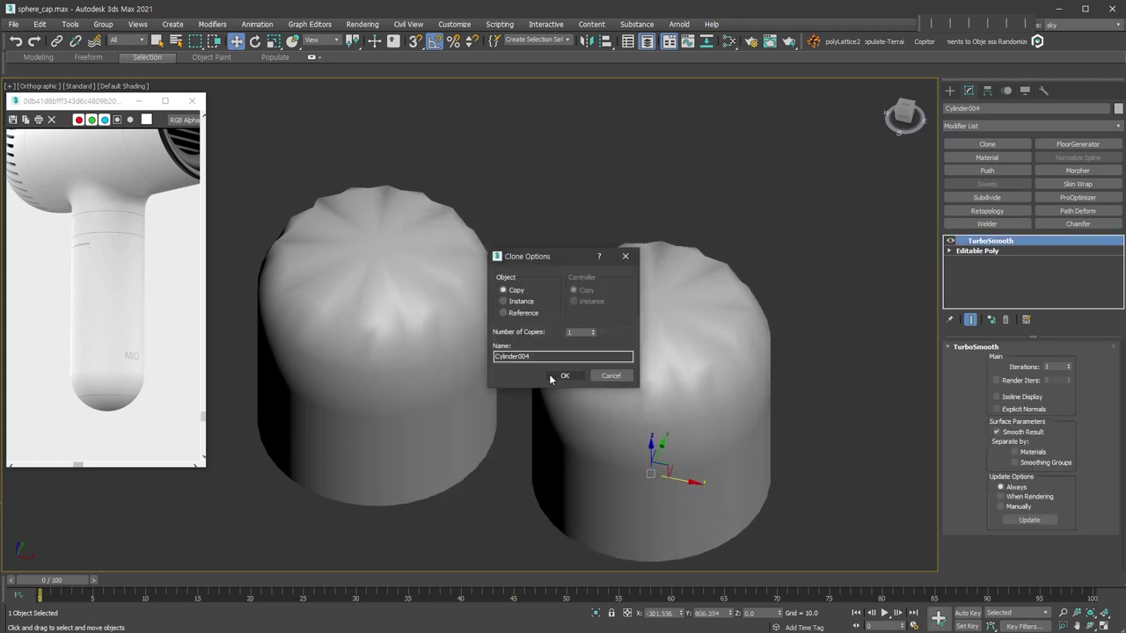
{"action": "key", "text": "Return"}
{"action": "key", "text": "F4"}
{"action": "middle_click_drag", "start_coordinate": [714, 398], "coordinate": [805, 346], "text": "alt"}
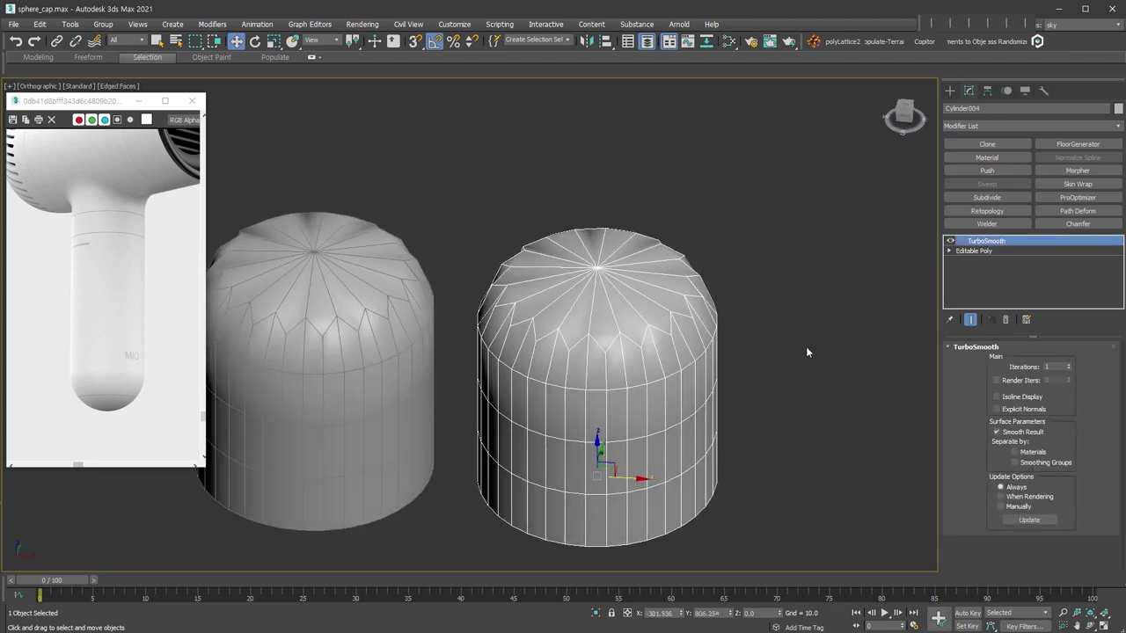
Step: Inset the copy's top cap polygon until it collapses to a centre point
{"action": "left_click", "coordinate": [1036, 251]}
{"action": "left_click", "coordinate": [1043, 361]}
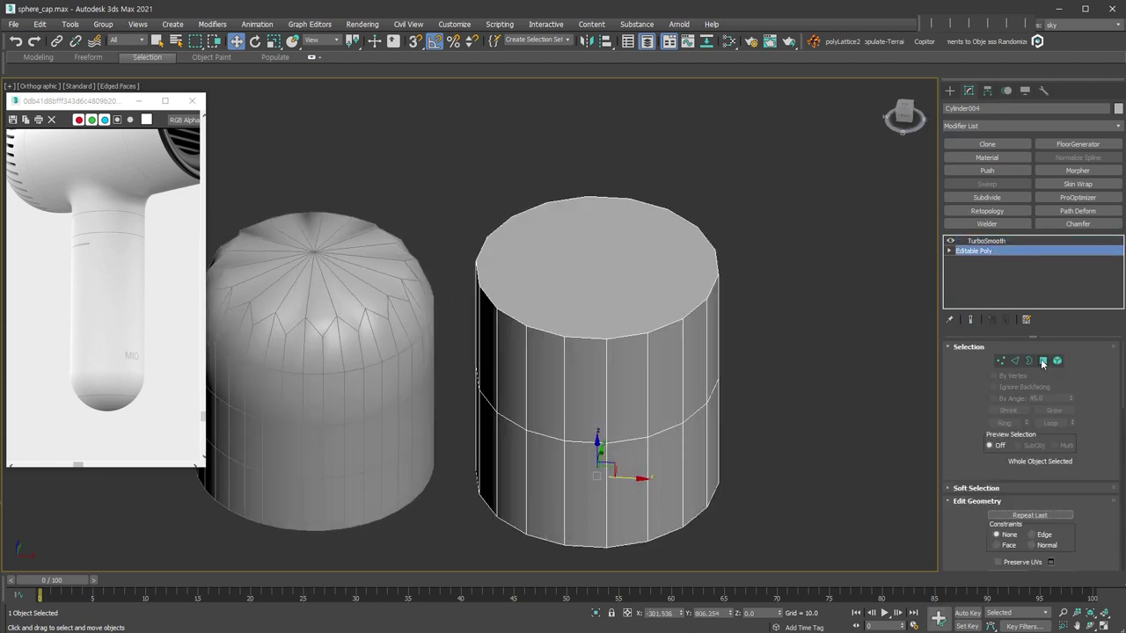
{"action": "left_click", "coordinate": [633, 288]}
{"action": "right_click", "coordinate": [584, 264]}
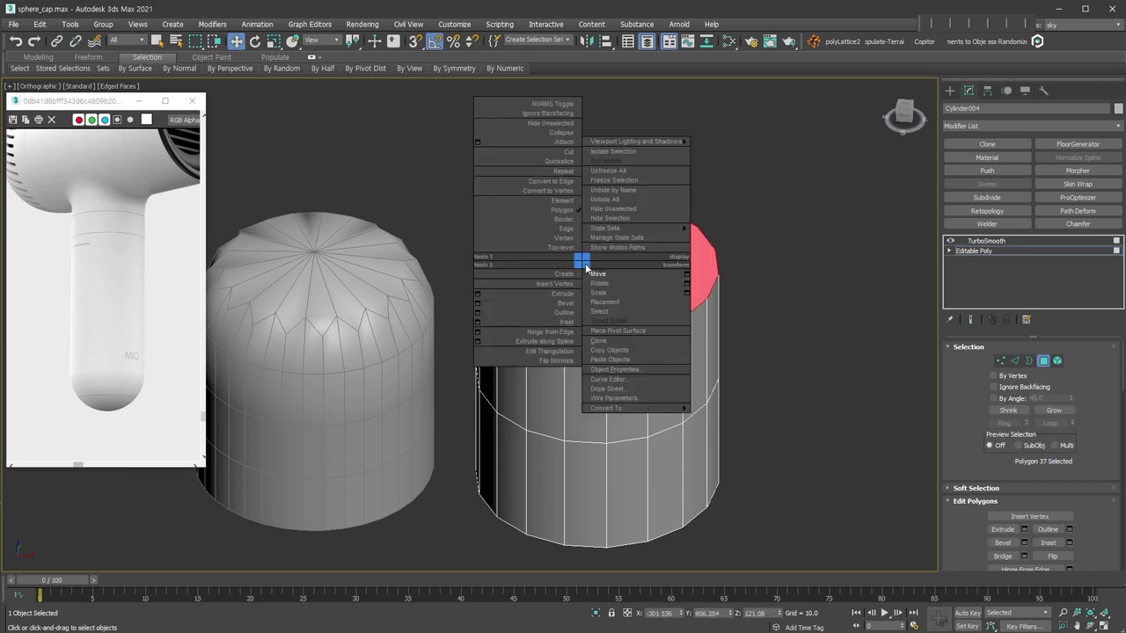
{"action": "left_click", "coordinate": [576, 324]}
{"action": "left_click_drag", "start_coordinate": [586, 292], "coordinate": [609, 338]}
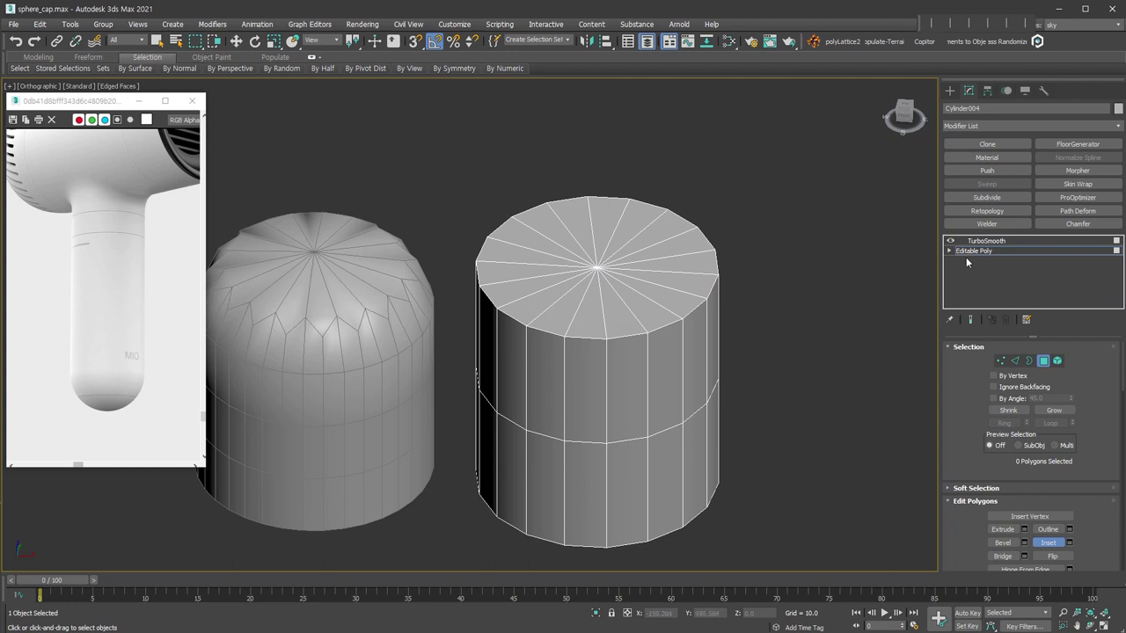
Step: Check the copy's TurboSmooth result, then clone it again to the right as Cylinder005
{"action": "left_click", "coordinate": [1011, 240]}
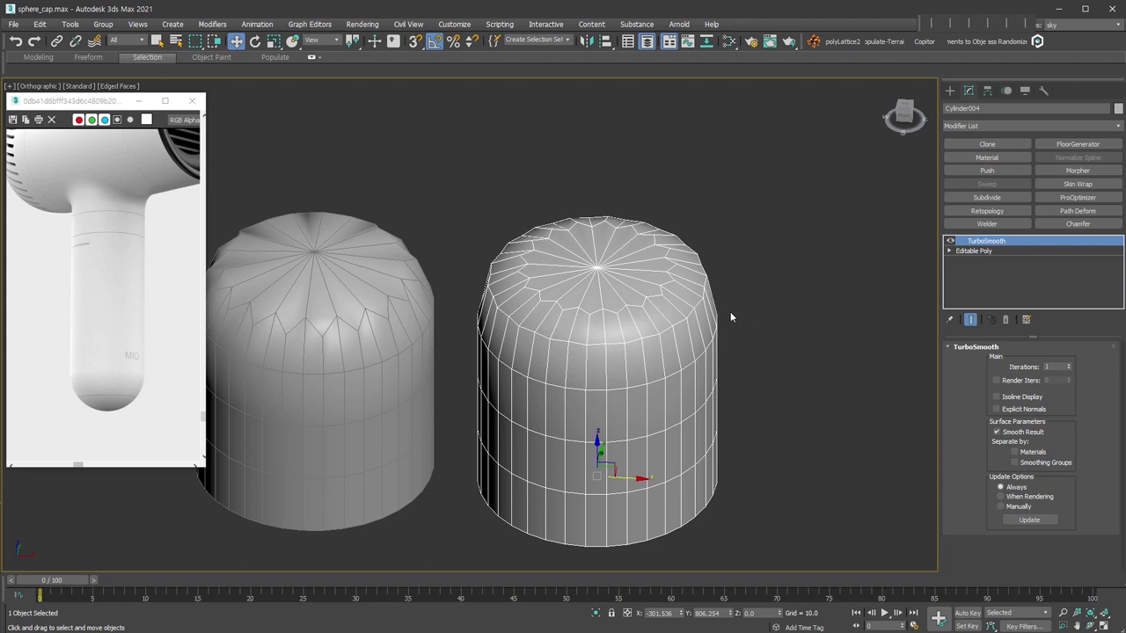
{"action": "key", "text": "F4"}
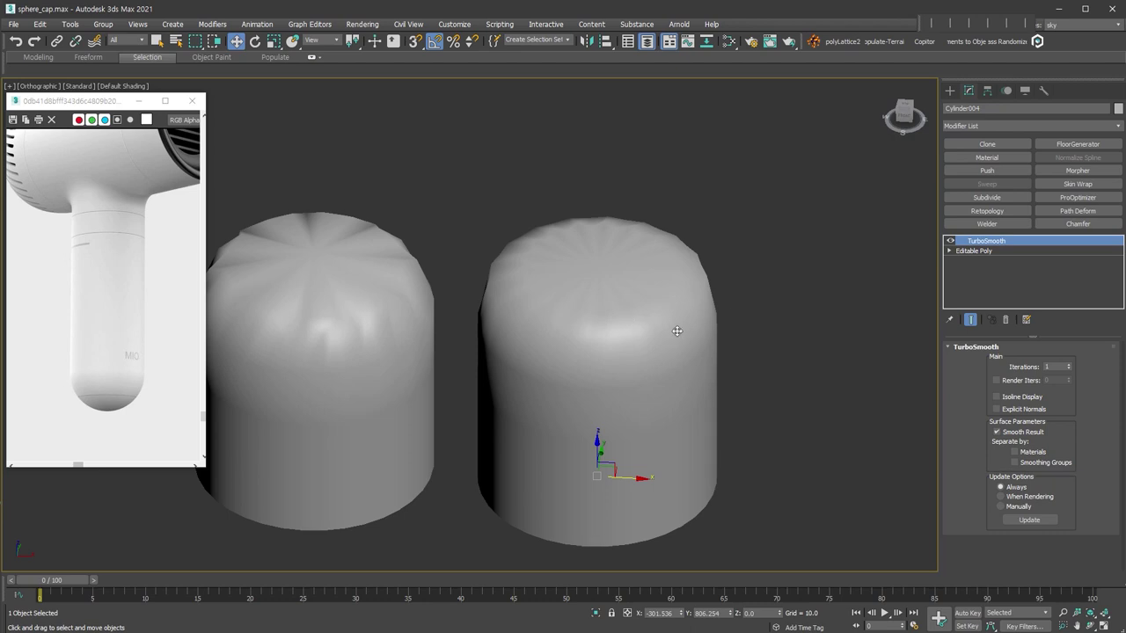
{"action": "key", "text": "F4"}
{"action": "middle_click_drag", "start_coordinate": [771, 452], "coordinate": [586, 409]}
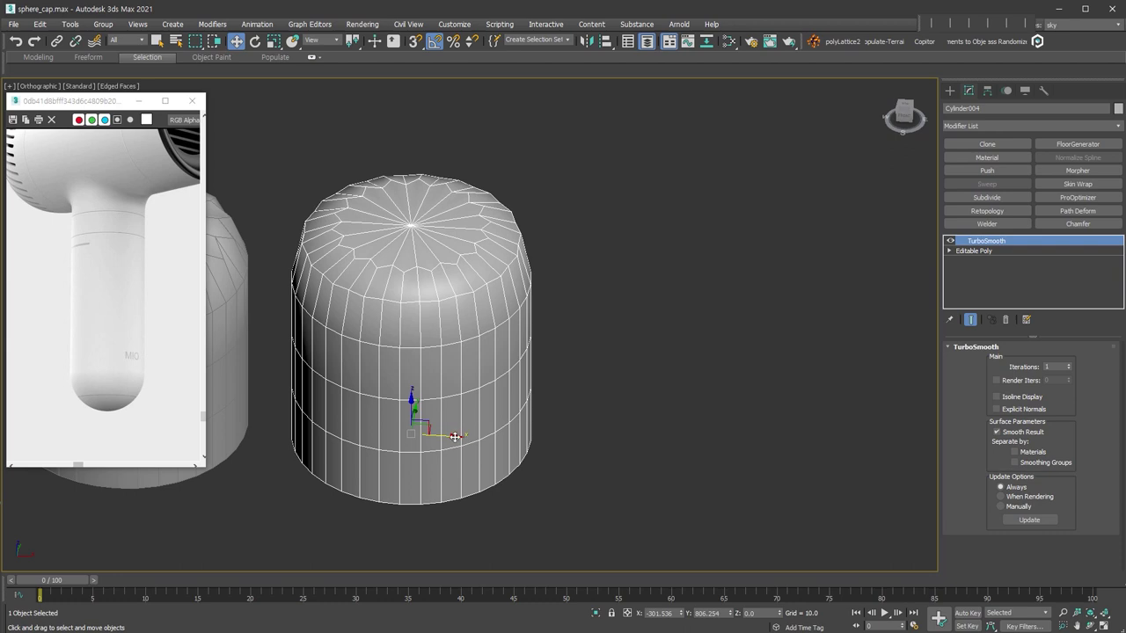
{"action": "left_click_drag", "start_coordinate": [454, 437], "coordinate": [756, 457], "text": "shift"}
{"action": "left_click", "coordinate": [571, 380]}
{"action": "left_click", "coordinate": [976, 251]}
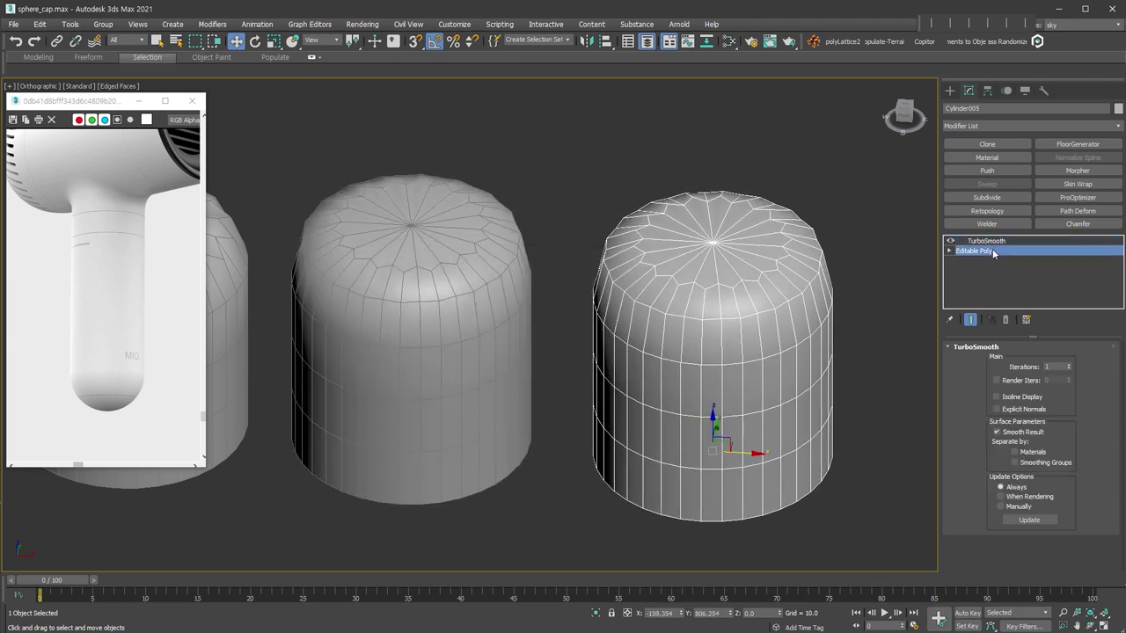
Step: Chamfer Cylinder005's top rim edge loop with a Tri chamfer, 97.731 amount and 4 segments
{"action": "middle_click_drag", "start_coordinate": [840, 336], "coordinate": [802, 333]}
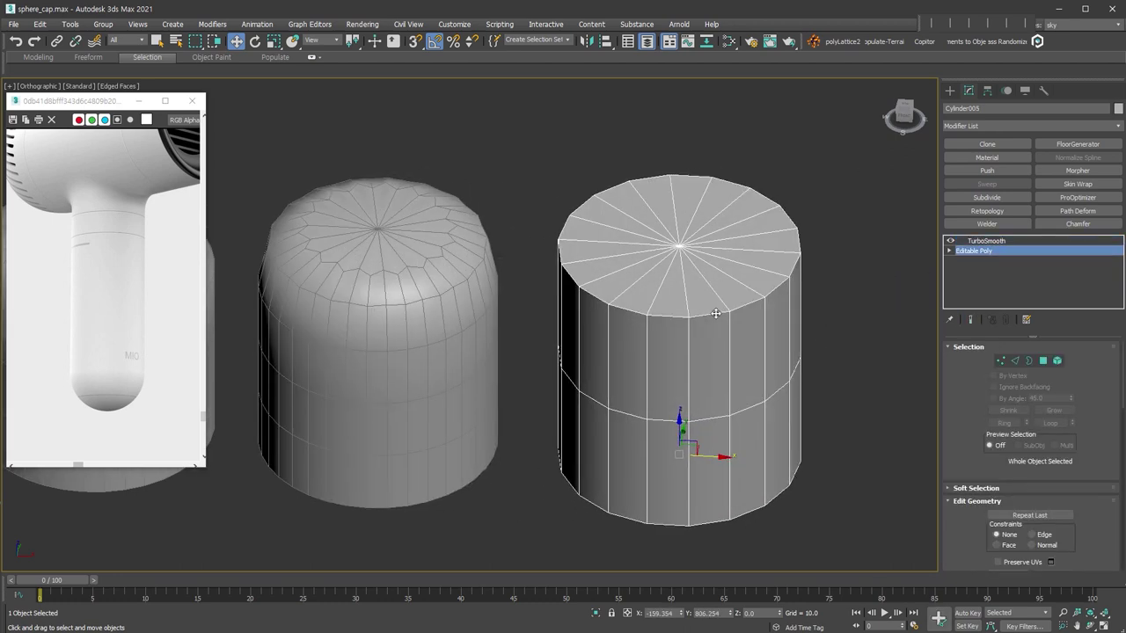
{"action": "key", "text": "2"}
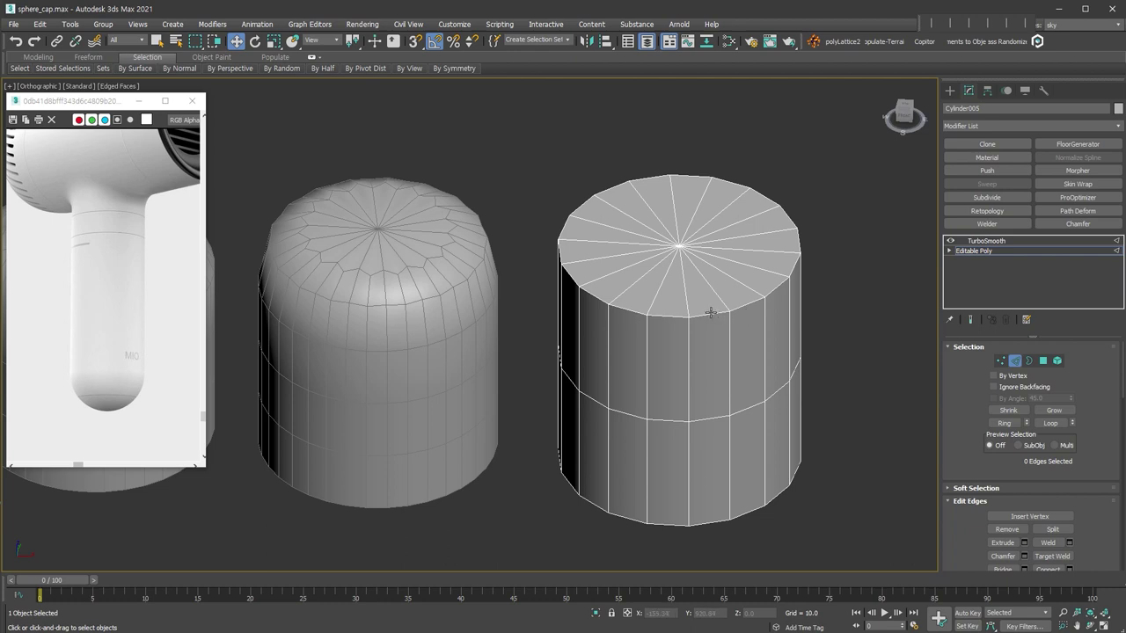
{"action": "double_click", "coordinate": [708, 314]}
{"action": "right_click", "coordinate": [708, 314]}
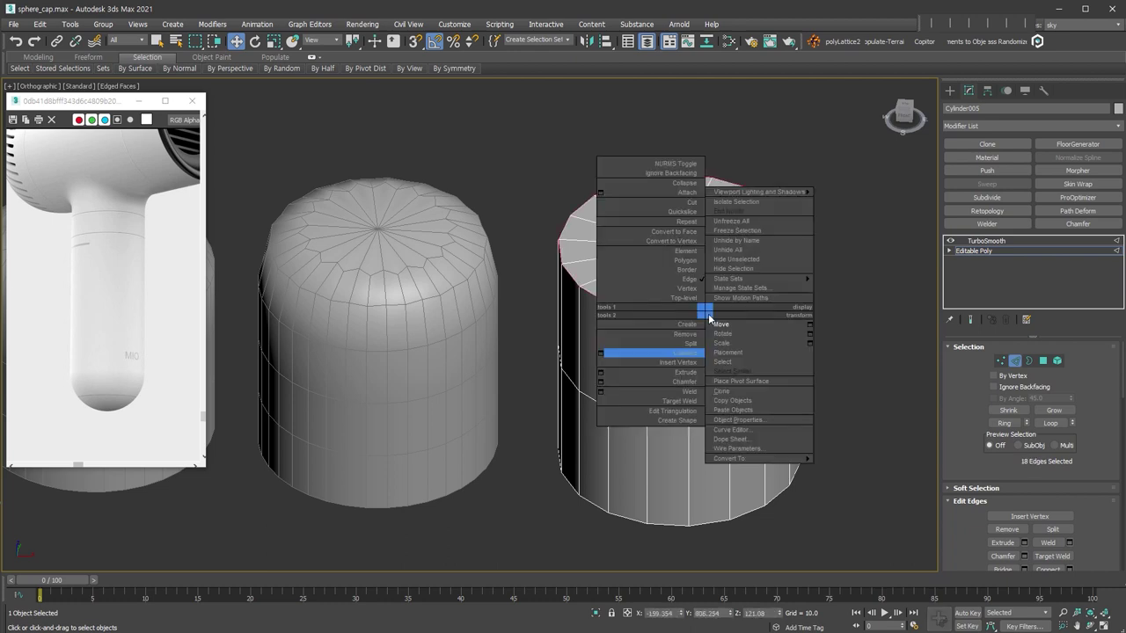
{"action": "left_click", "coordinate": [599, 383]}
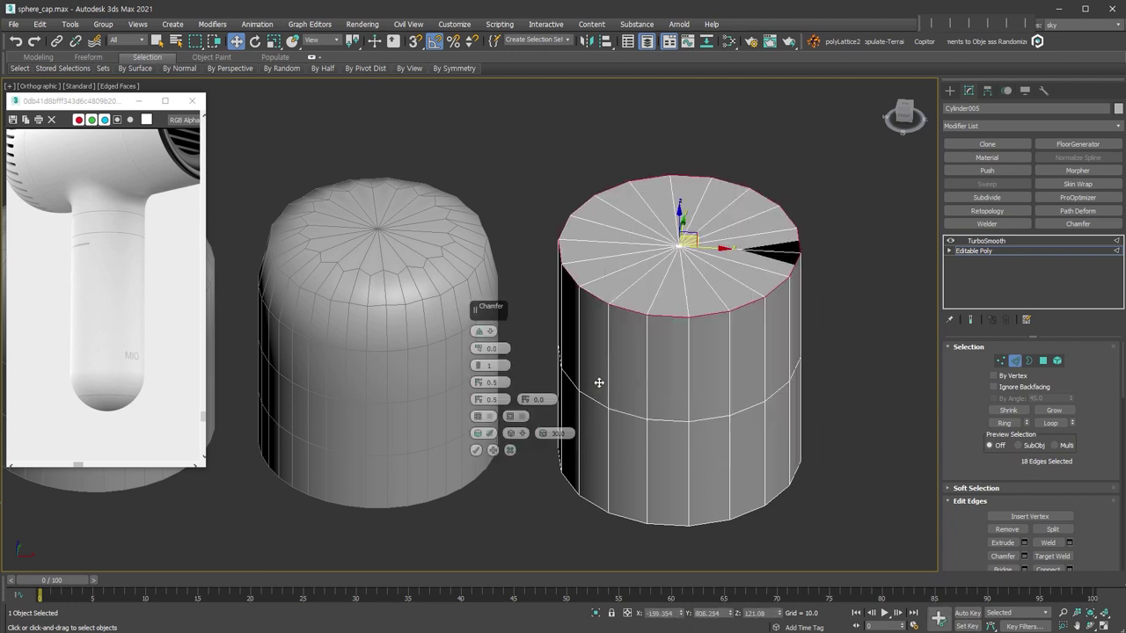
{"action": "left_click", "coordinate": [482, 332]}
{"action": "left_click", "coordinate": [510, 353]}
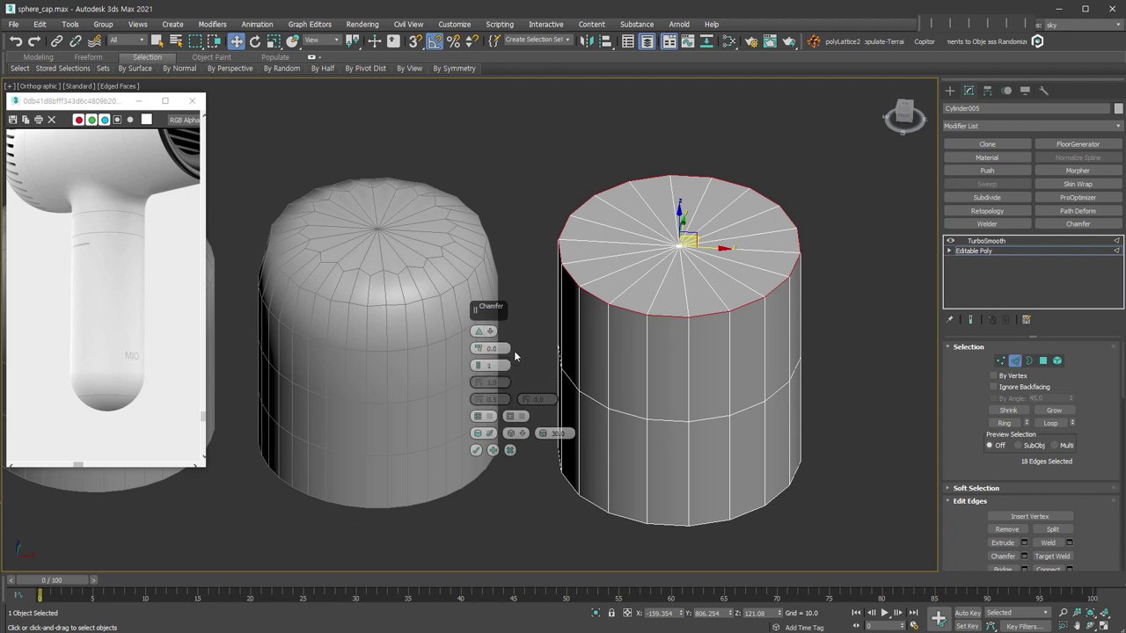
{"action": "left_click_drag", "start_coordinate": [479, 349], "coordinate": [515, 136]}
{"action": "left_click_drag", "start_coordinate": [479, 370], "coordinate": [478, 364]}
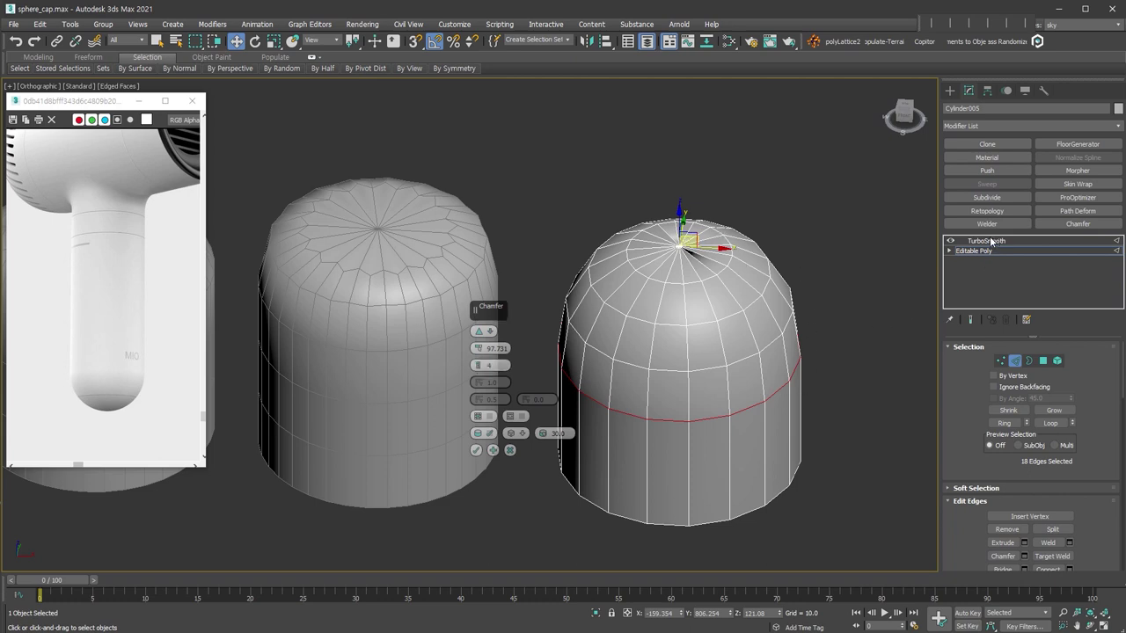
{"action": "left_click", "coordinate": [476, 449]}
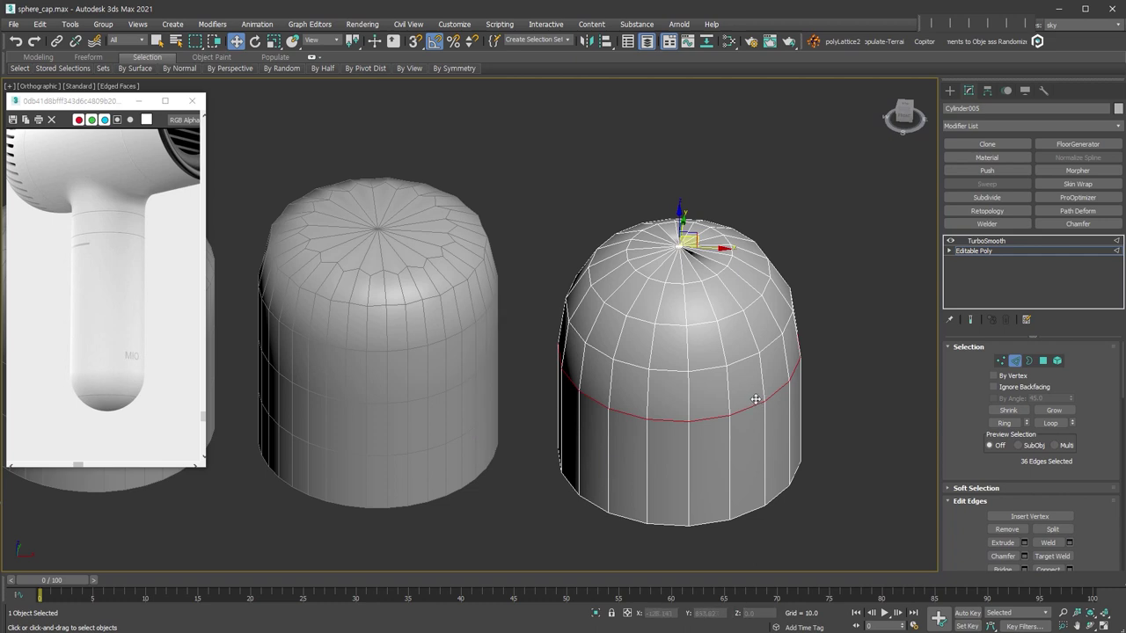
Step: Clear the edge selection, leave Edge mode and show the TurboSmooth result
{"action": "scroll", "coordinate": [969, 527], "scroll_direction": "down", "scroll_amount": 2}
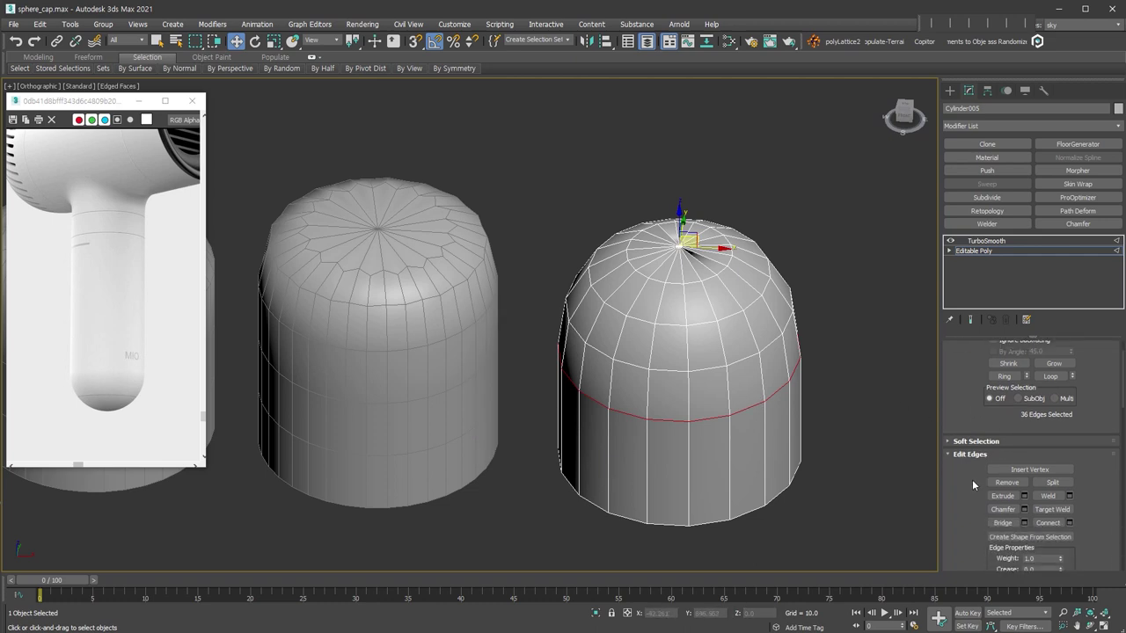
{"action": "left_click", "coordinate": [998, 483]}
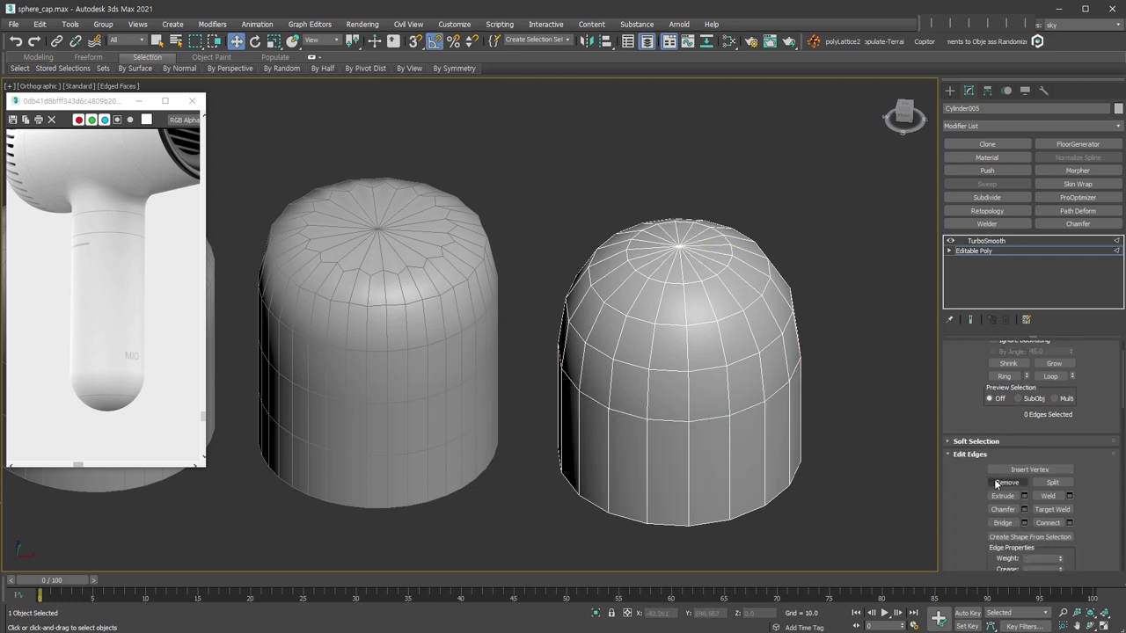
{"action": "left_click", "coordinate": [1015, 251]}
{"action": "left_click", "coordinate": [1018, 241]}
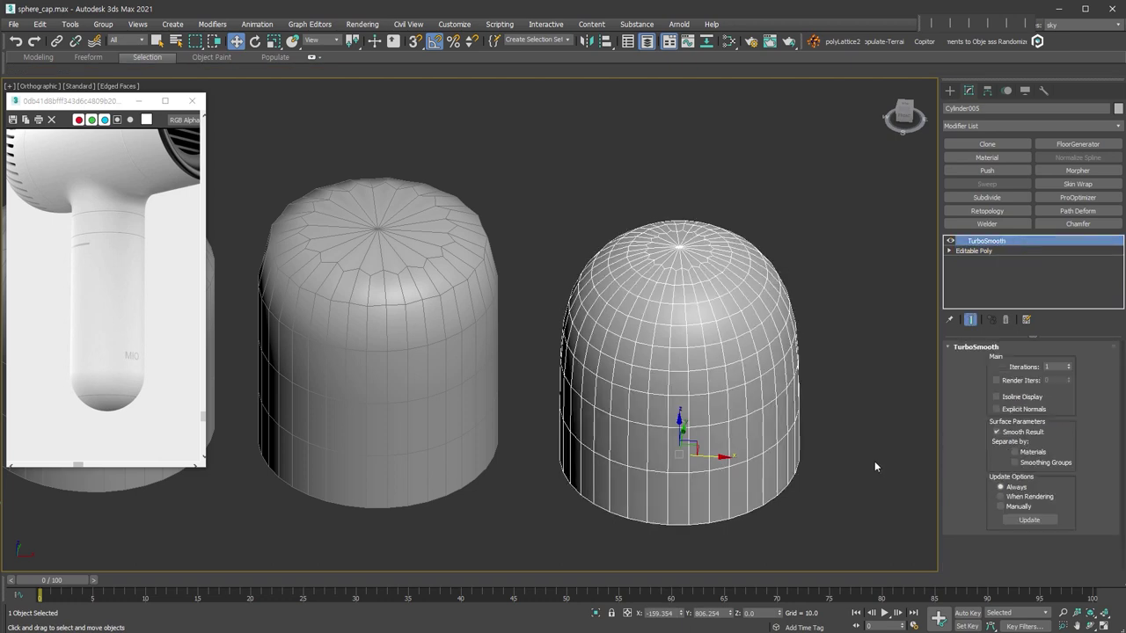
Step: Inspect the smoothed dome up close in plain shading from several angles
{"action": "key", "text": "F4"}
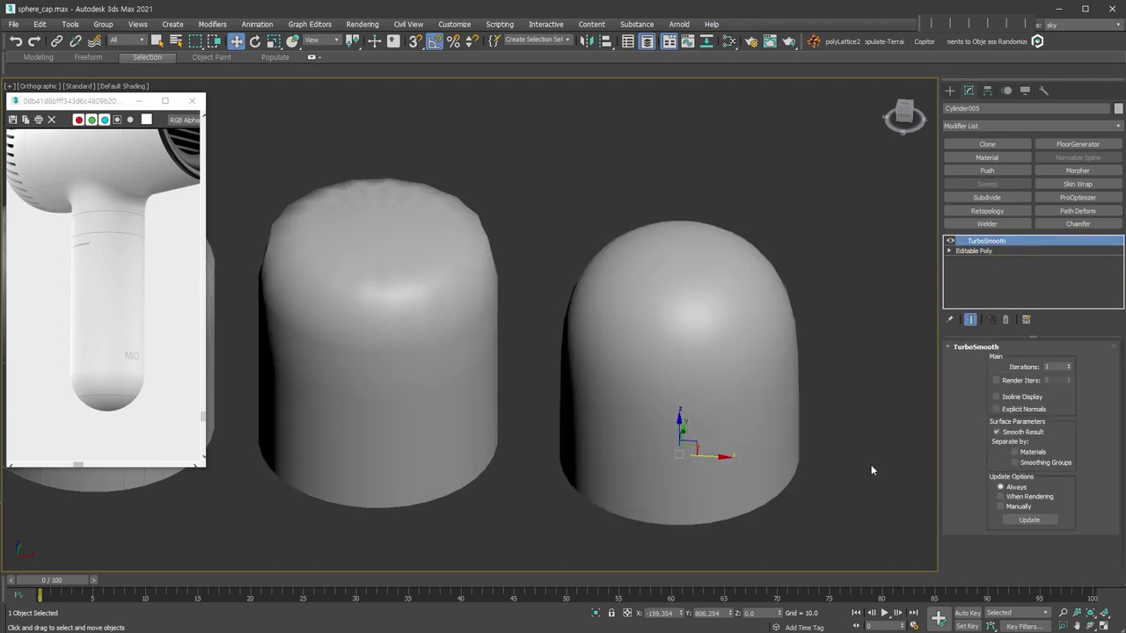
{"action": "mouse_move", "coordinate": [837, 380]}
{"action": "middle_mouse_down", "text": "alt"}
{"action": "mouse_move", "coordinate": [766, 385]}
{"action": "mouse_move", "coordinate": [748, 322]}
{"action": "mouse_move", "coordinate": [736, 372]}
{"action": "middle_mouse_up", "text": "alt"}
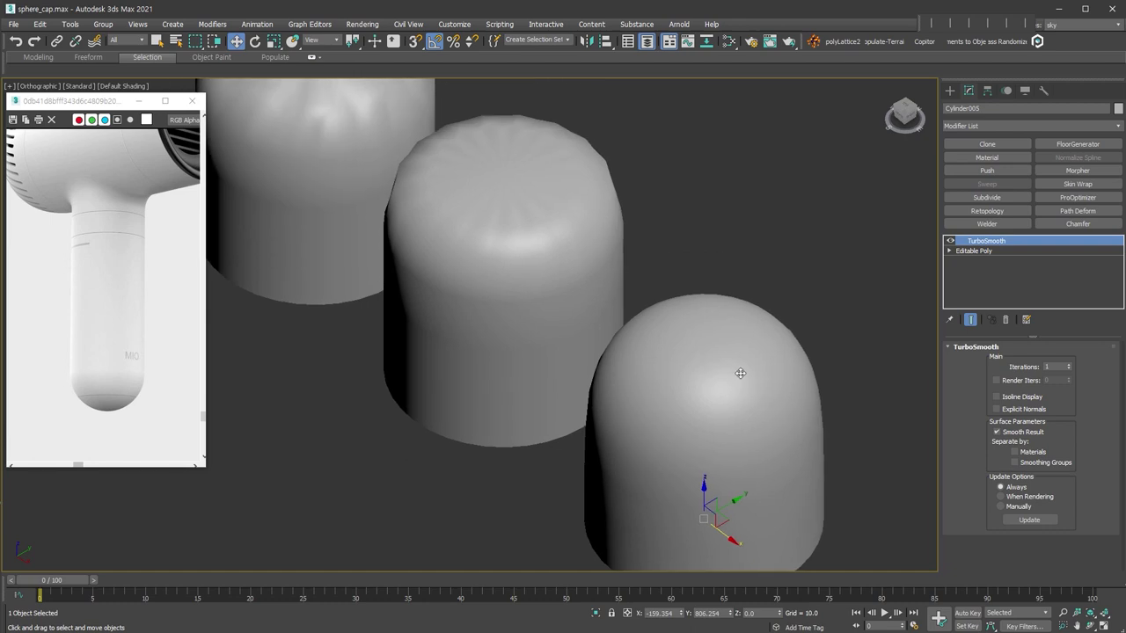
{"action": "scroll", "coordinate": [722, 331], "scroll_direction": "up", "scroll_amount": 5}
{"action": "middle_click_drag", "start_coordinate": [722, 330], "coordinate": [729, 284], "text": "alt"}
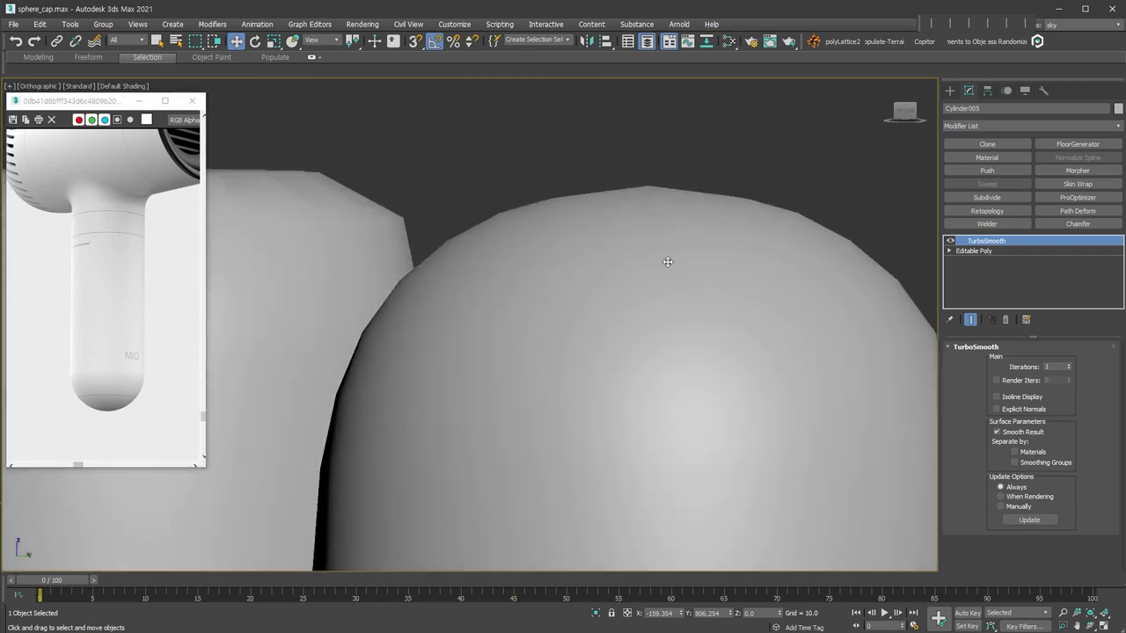
{"action": "scroll", "coordinate": [590, 196], "scroll_direction": "up", "scroll_amount": 2}
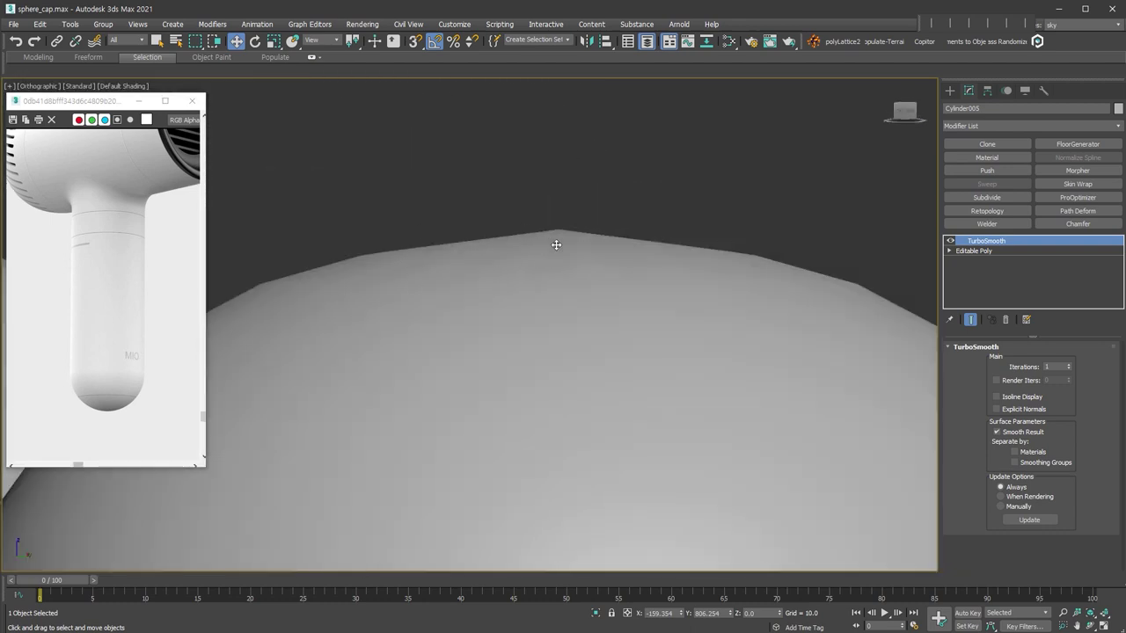
{"action": "mouse_move", "coordinate": [648, 276]}
{"action": "middle_mouse_down", "text": "alt"}
{"action": "mouse_move", "coordinate": [606, 270]}
{"action": "mouse_move", "coordinate": [631, 273]}
{"action": "middle_mouse_up", "text": "alt"}
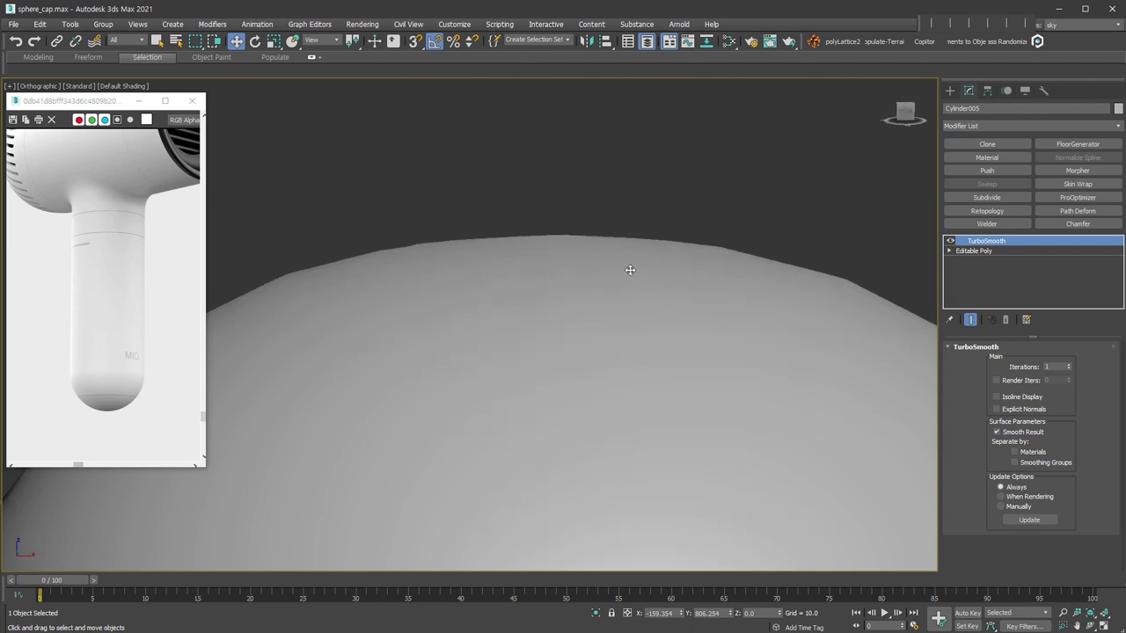
{"action": "scroll", "coordinate": [629, 270], "scroll_direction": "down", "scroll_amount": 6}
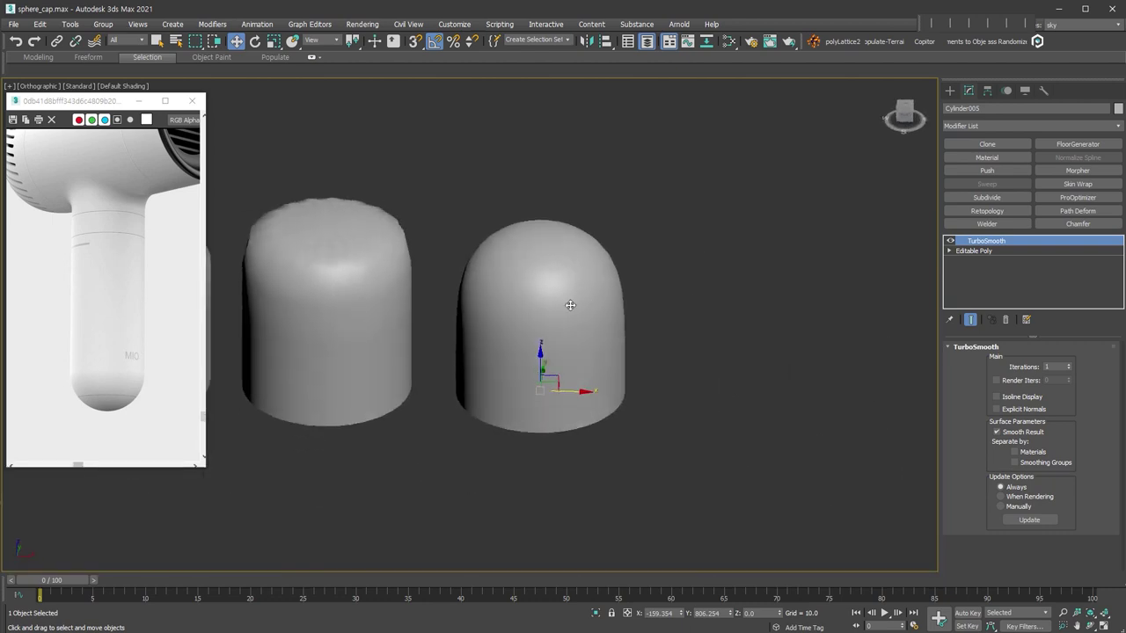
Step: Clone the domed cylinder to the right as Cylinder006 and show wireframe edges again
{"action": "left_click_drag", "start_coordinate": [576, 399], "coordinate": [832, 392], "text": "shift"}
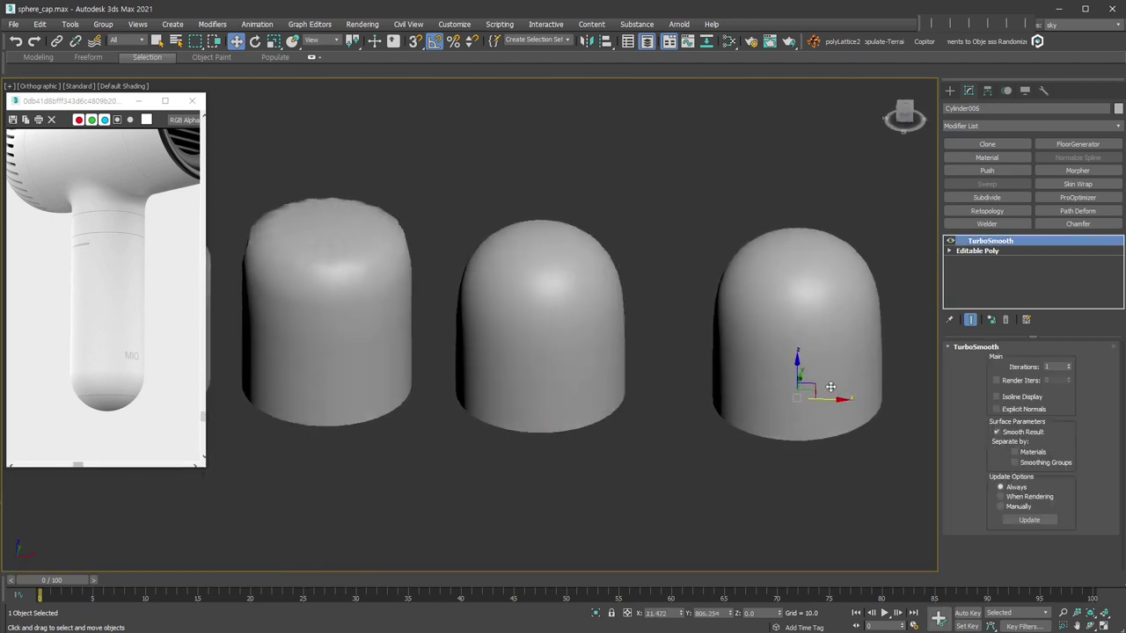
{"action": "left_click", "coordinate": [565, 375]}
{"action": "middle_click_drag", "start_coordinate": [572, 378], "coordinate": [494, 397]}
{"action": "key", "text": "F4"}
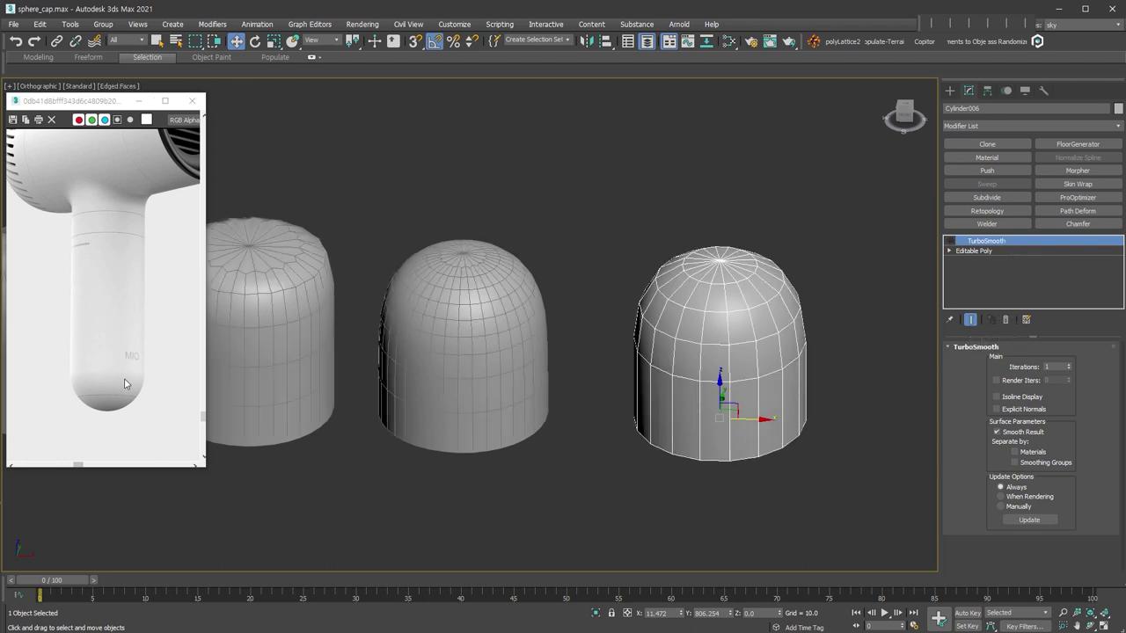
Step: Delete TurboSmooth from Cylinder006 and remove the dome's upper polygons
{"action": "left_click", "coordinate": [1005, 320]}
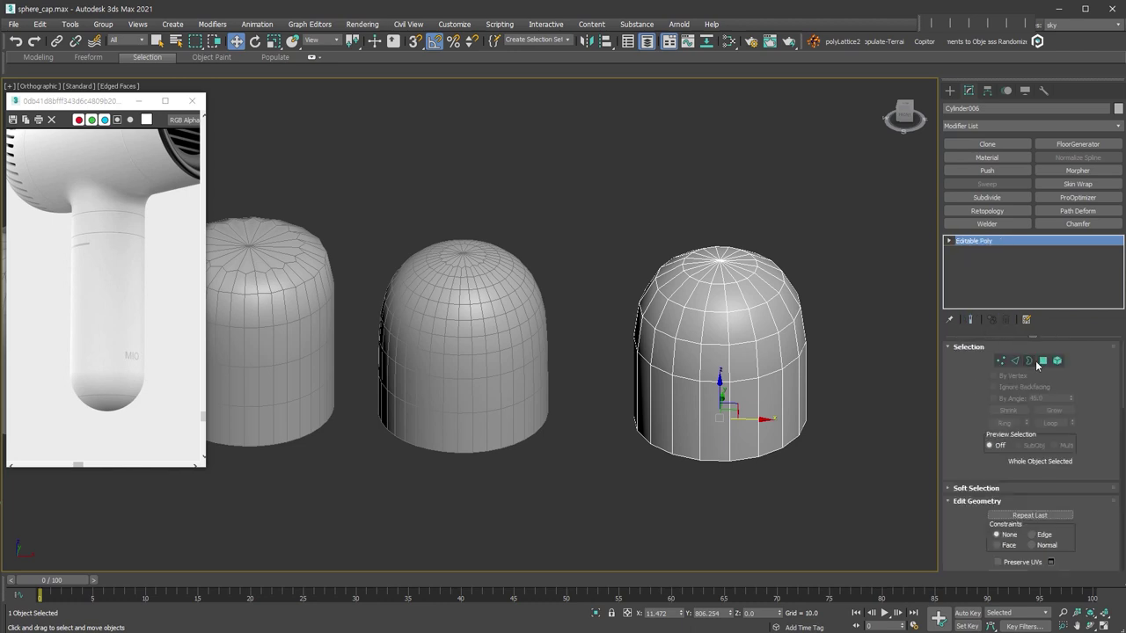
{"action": "key", "text": "2"}
{"action": "double_click", "coordinate": [744, 378]}
{"action": "middle_click_drag", "start_coordinate": [744, 378], "coordinate": [762, 347], "text": "alt"}
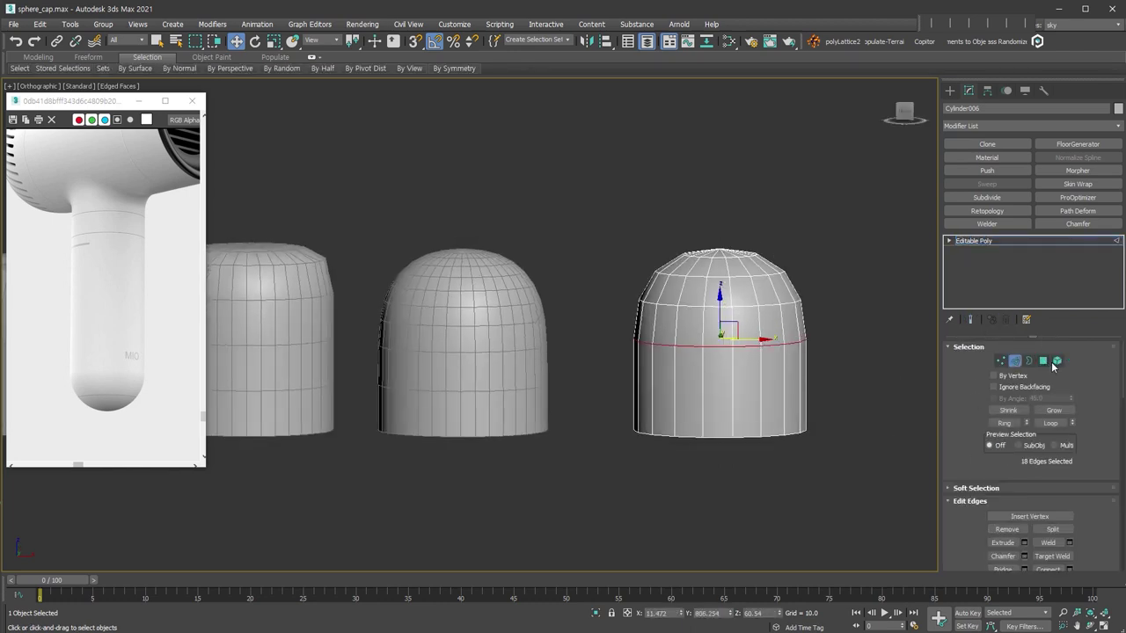
{"action": "key", "text": "4"}
{"action": "left_click_drag", "start_coordinate": [831, 227], "coordinate": [604, 316]}
{"action": "key", "text": "Delete"}
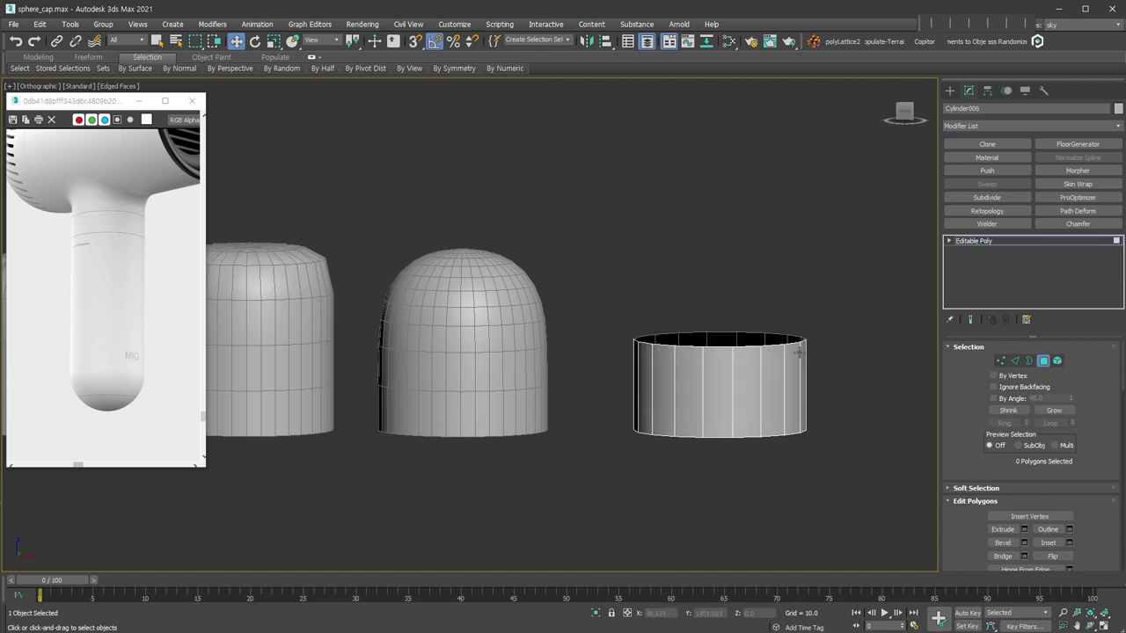
Step: Cap the open top border and extrude the new cap upward
{"action": "left_click", "coordinate": [1029, 361]}
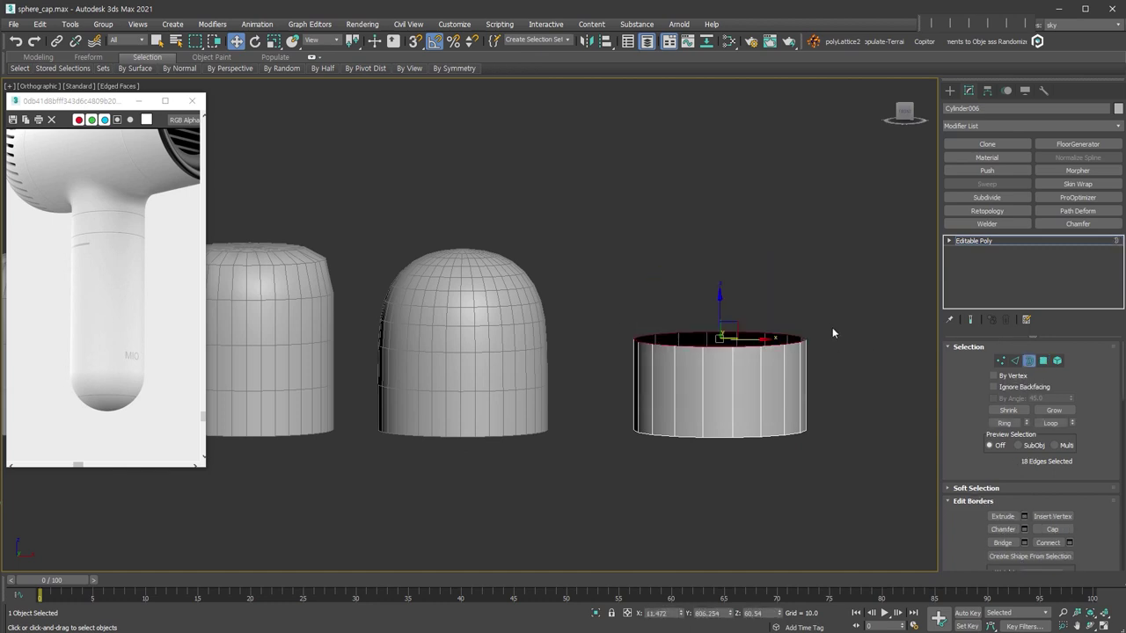
{"action": "left_click", "coordinate": [1064, 529]}
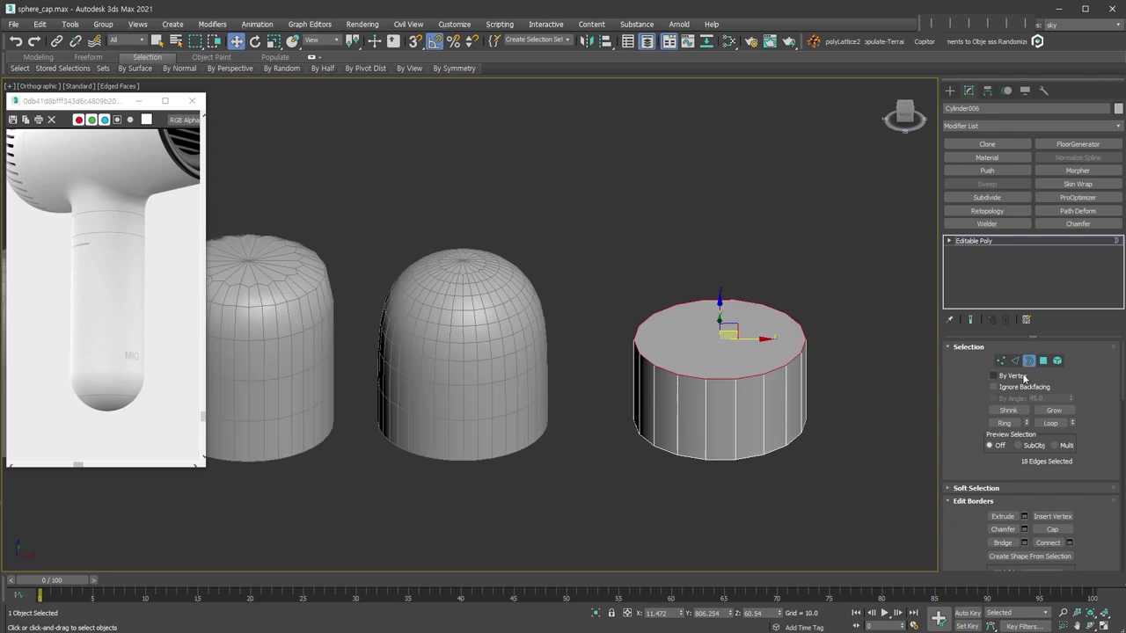
{"action": "left_click", "coordinate": [1043, 360]}
{"action": "left_click", "coordinate": [725, 340]}
{"action": "right_click", "coordinate": [725, 339]}
{"action": "left_click", "coordinate": [706, 370]}
{"action": "left_click_drag", "start_coordinate": [729, 314], "coordinate": [742, 243]}
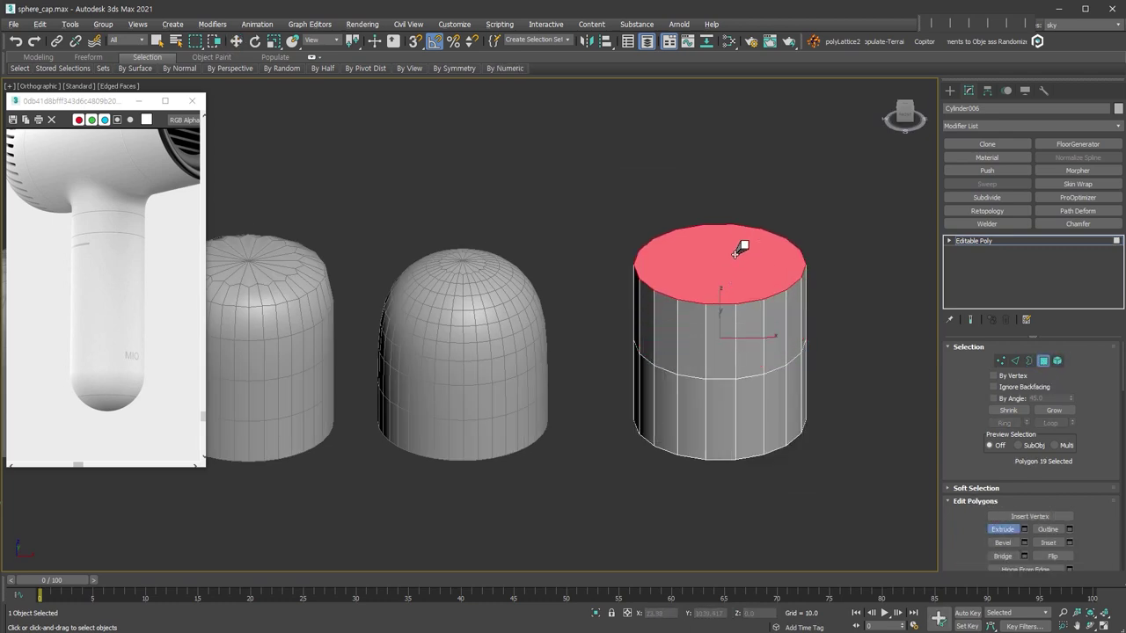
Step: Inset the top polygon and collapse it to a centre point
{"action": "right_click", "coordinate": [715, 247]}
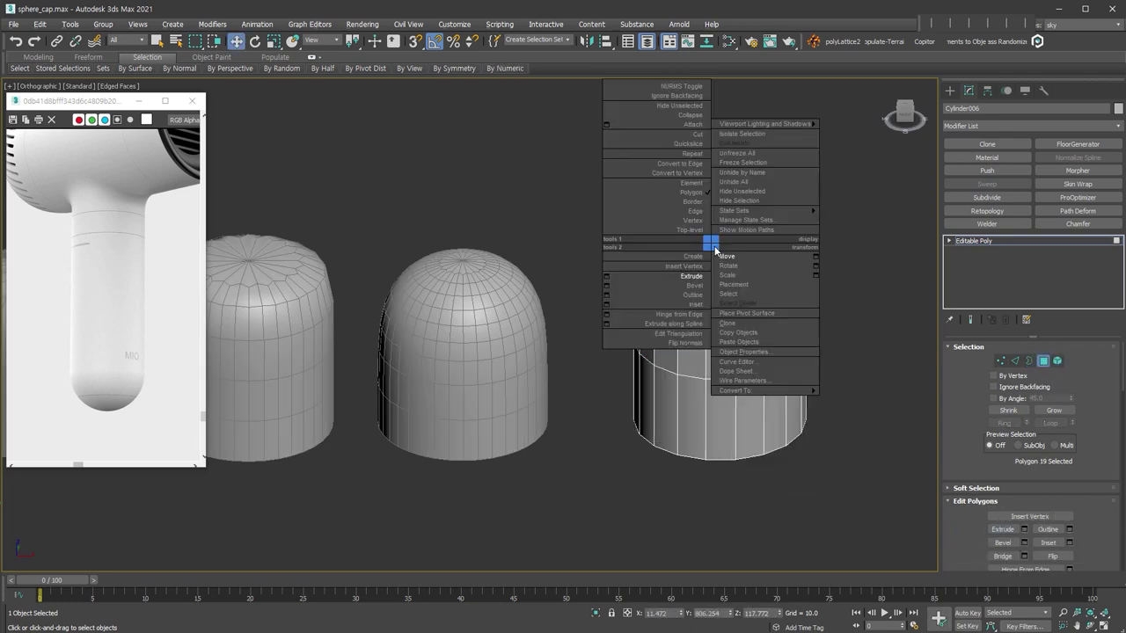
{"action": "left_click", "coordinate": [703, 294]}
{"action": "left_click_drag", "start_coordinate": [711, 284], "coordinate": [711, 299]}
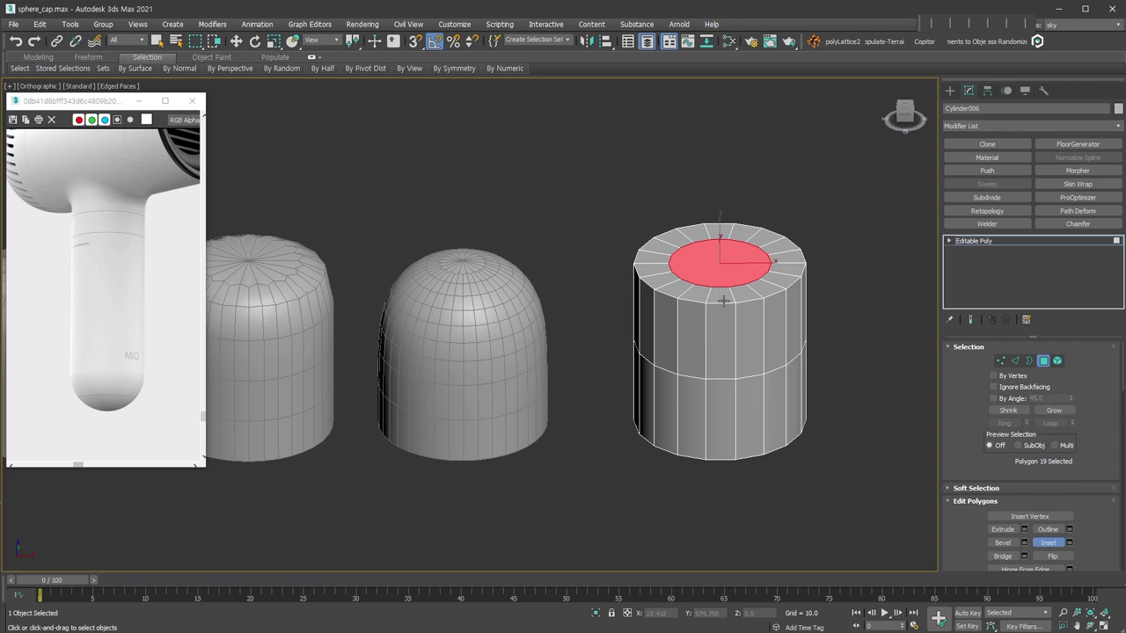
{"action": "key", "text": "ctrl+alt+c"}
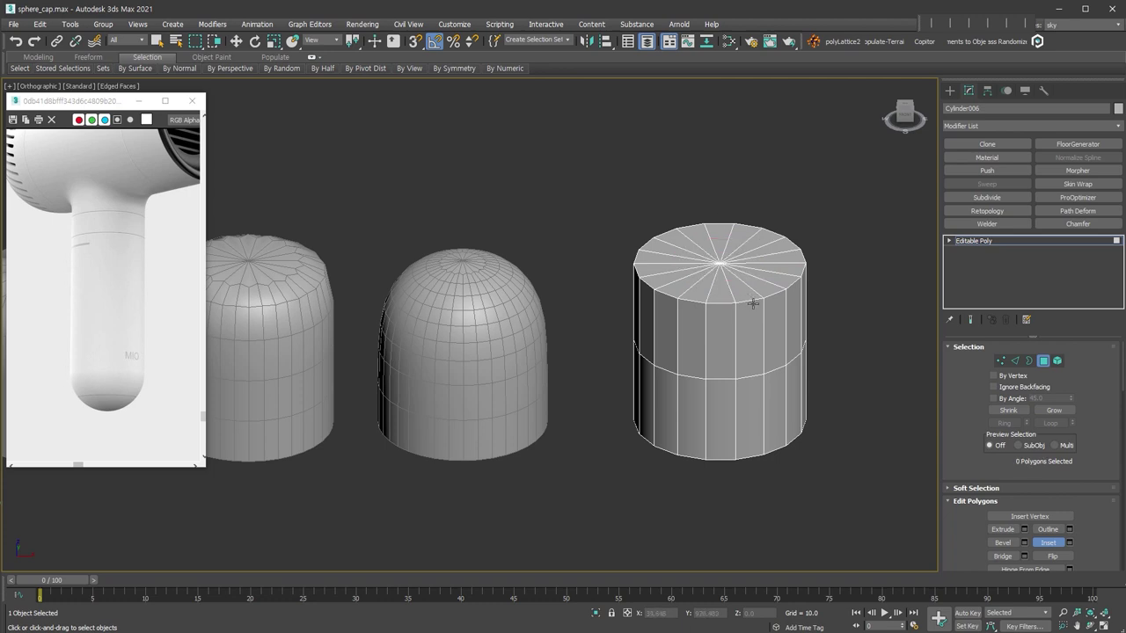
Step: Select the top rim edge loop and delete the cylinder's top cap
{"action": "key", "text": "2"}
{"action": "key", "text": "w"}
{"action": "double_click", "coordinate": [721, 304]}
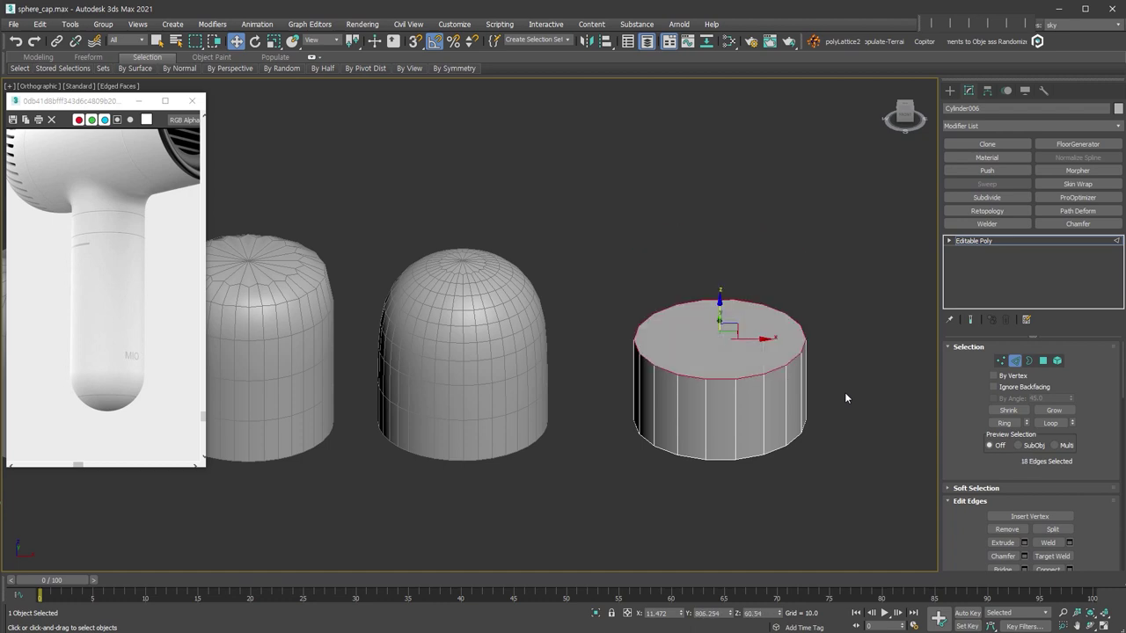
{"action": "key", "text": "Delete"}
{"action": "key", "text": "2"}
{"action": "middle_click_drag", "start_coordinate": [845, 399], "coordinate": [836, 428], "text": "alt"}
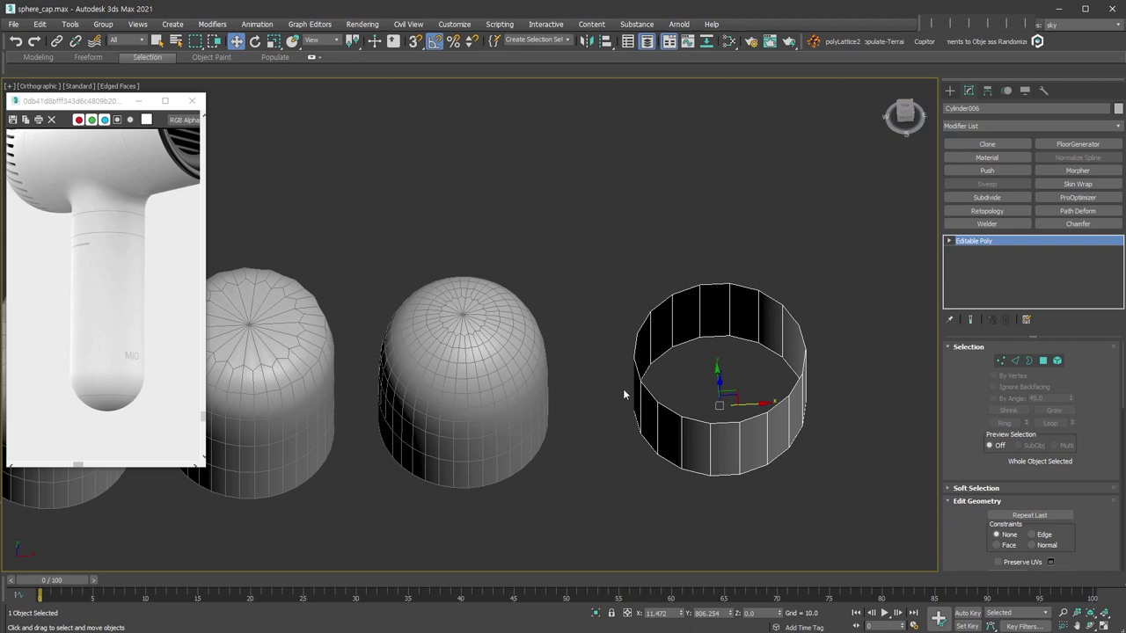
Step: Add a 2-iteration TurboSmooth to the open cylinder and collapse it into the mesh
{"action": "key", "text": "ctrl+t"}
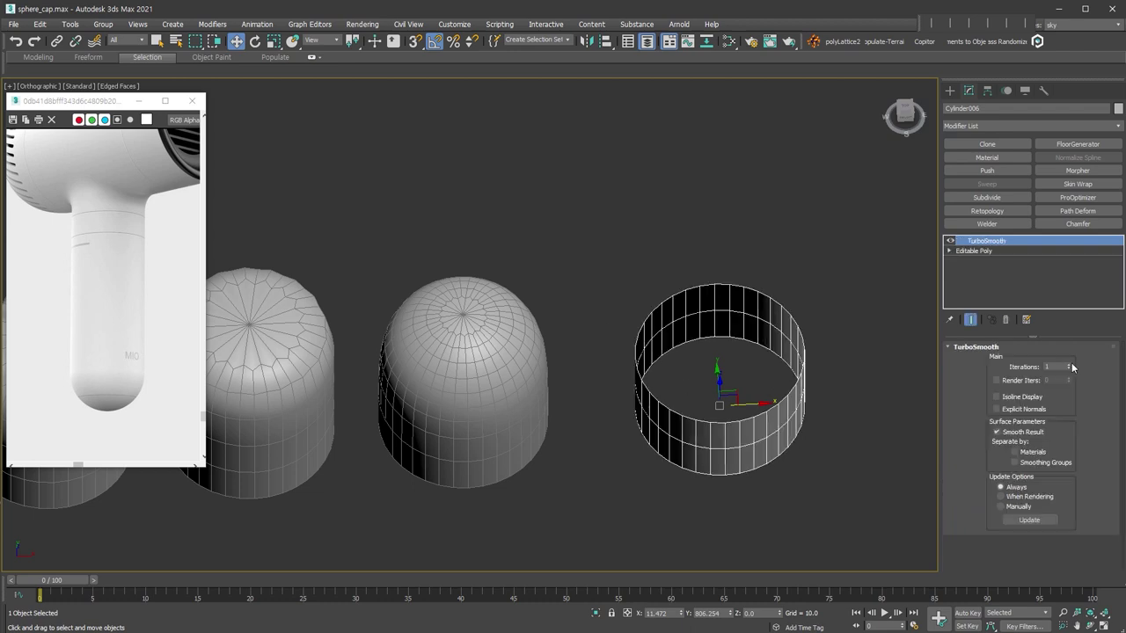
{"action": "left_click", "coordinate": [1068, 364]}
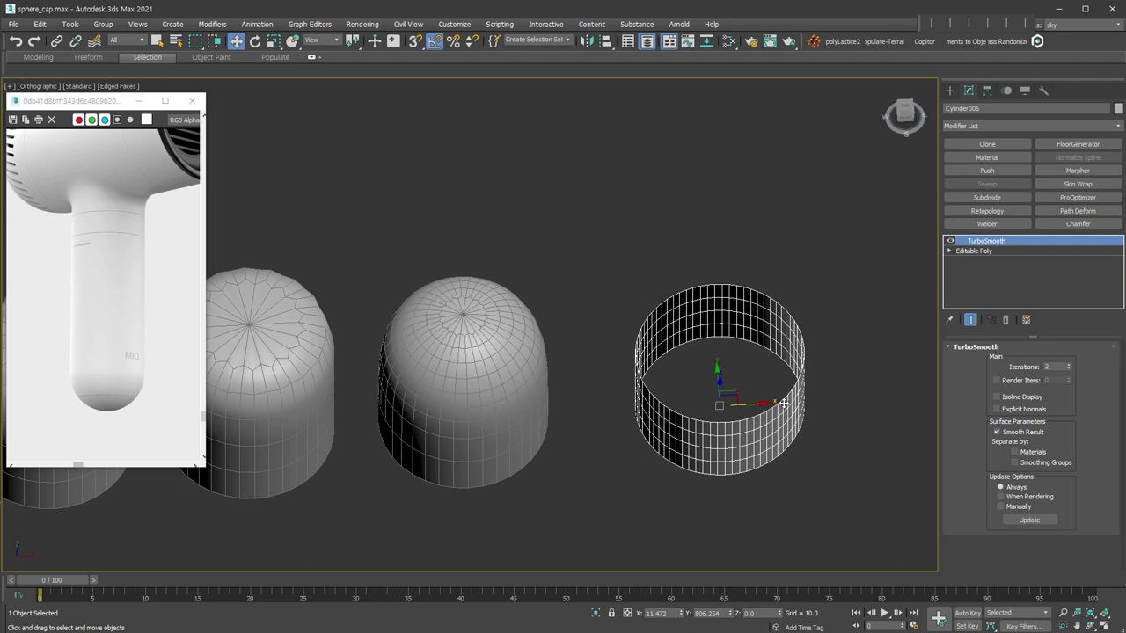
{"action": "middle_click_drag", "start_coordinate": [822, 444], "coordinate": [812, 422], "text": "alt"}
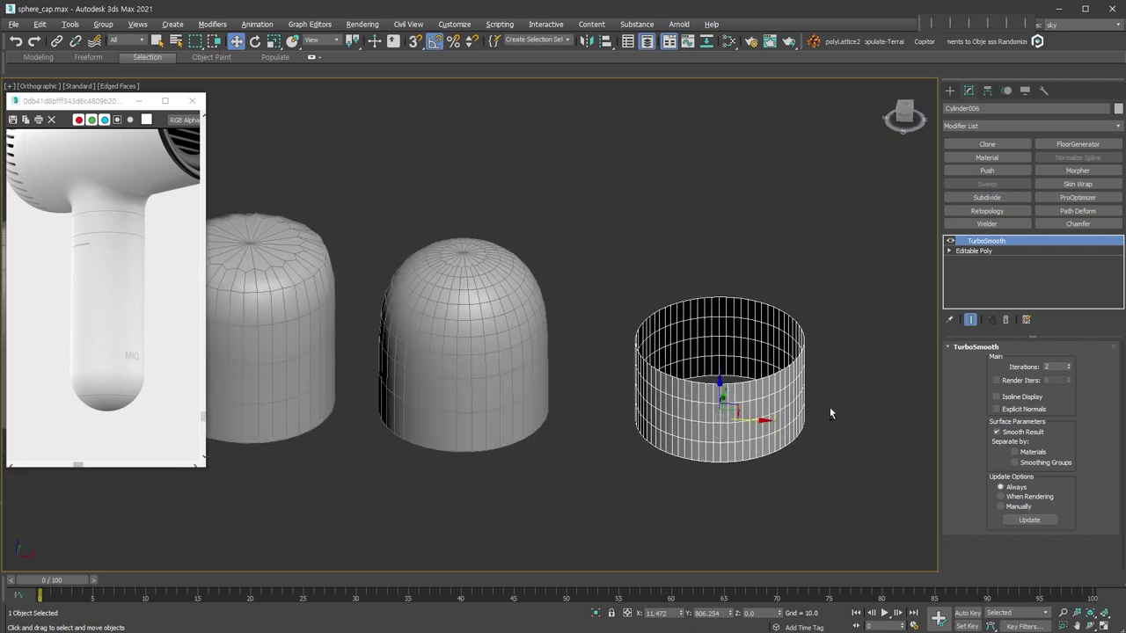
{"action": "key", "text": "ctrl+c"}
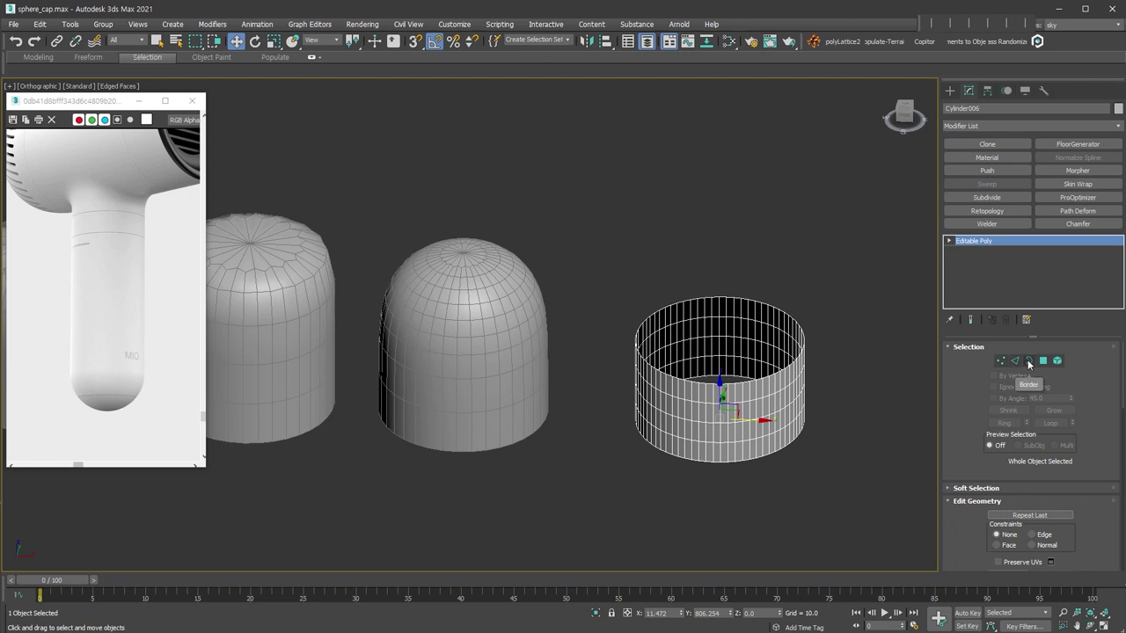
Step: Cap the open top and extrude the new face slightly upward
{"action": "left_click", "coordinate": [1029, 360]}
{"action": "middle_click_drag", "start_coordinate": [791, 440], "coordinate": [785, 378], "text": "alt"}
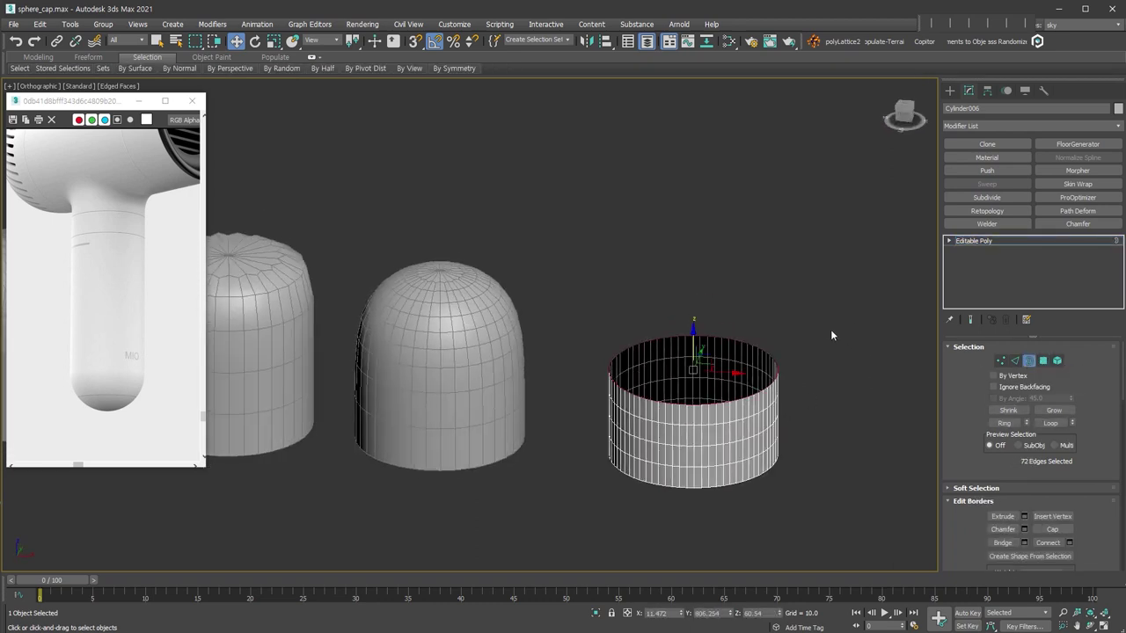
{"action": "left_click", "coordinate": [1052, 529]}
{"action": "left_click", "coordinate": [1043, 361]}
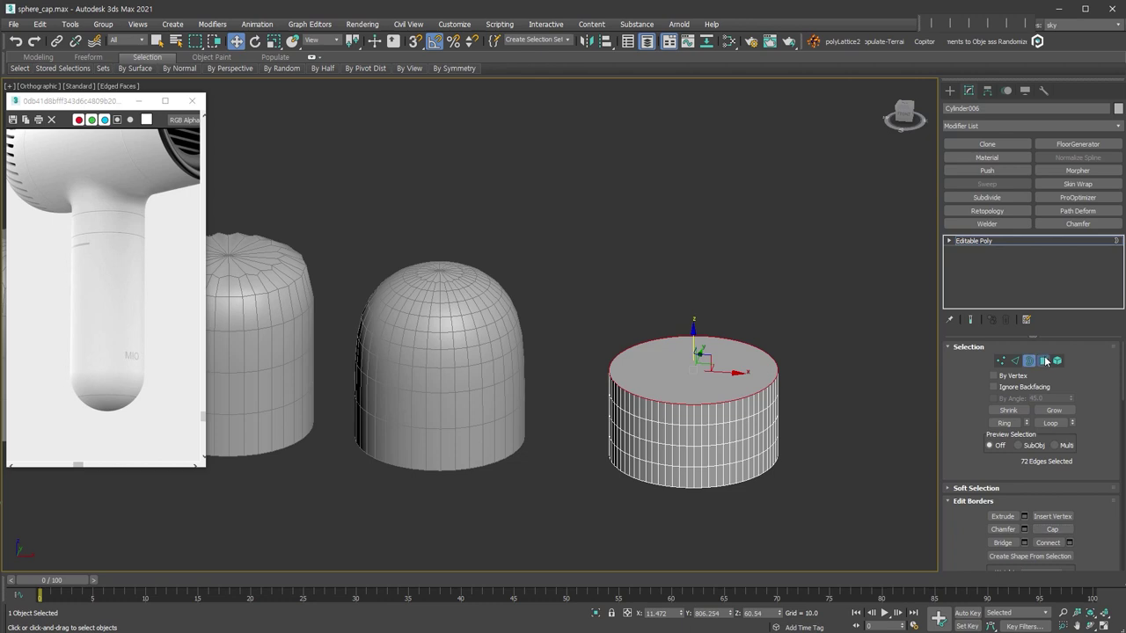
{"action": "left_click", "coordinate": [696, 365]}
{"action": "right_click", "coordinate": [697, 365]}
{"action": "left_click", "coordinate": [637, 402]}
{"action": "left_click_drag", "start_coordinate": [703, 372], "coordinate": [711, 314]}
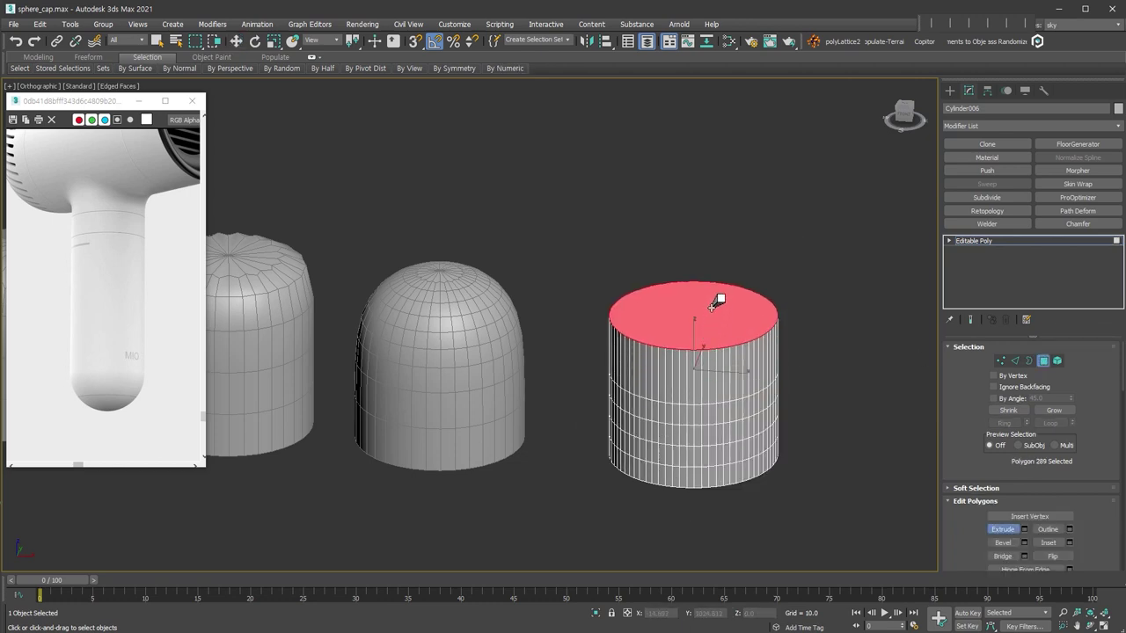
{"action": "key", "text": "w"}
Step: Inset the top face inward
{"action": "right_click", "coordinate": [714, 313]}
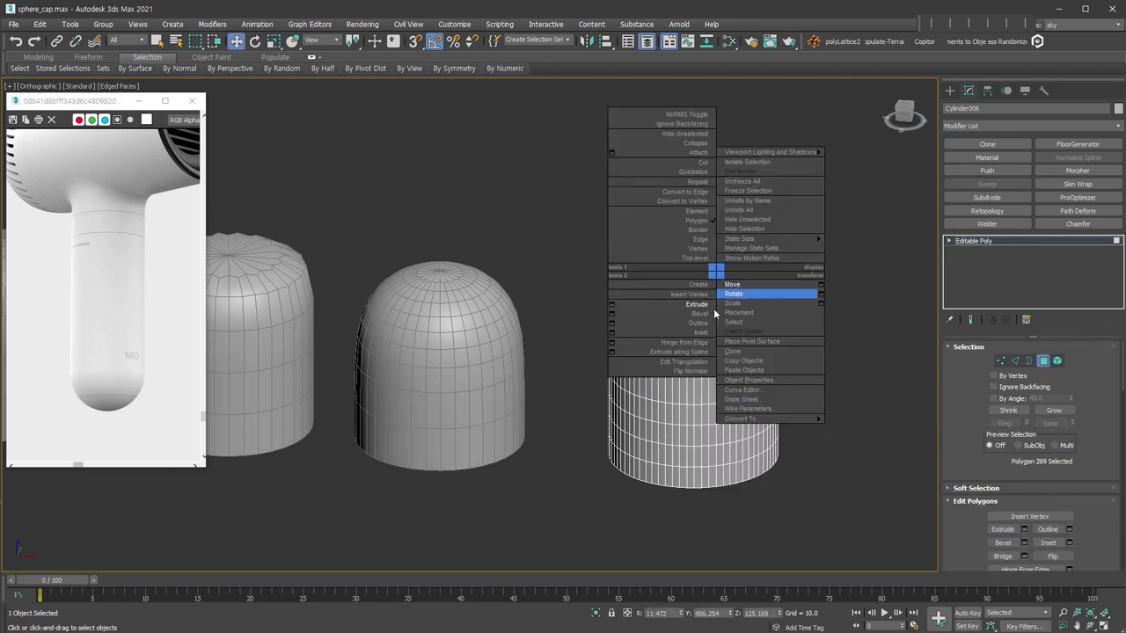
{"action": "left_click", "coordinate": [701, 333]}
{"action": "left_click_drag", "start_coordinate": [701, 292], "coordinate": [712, 304]}
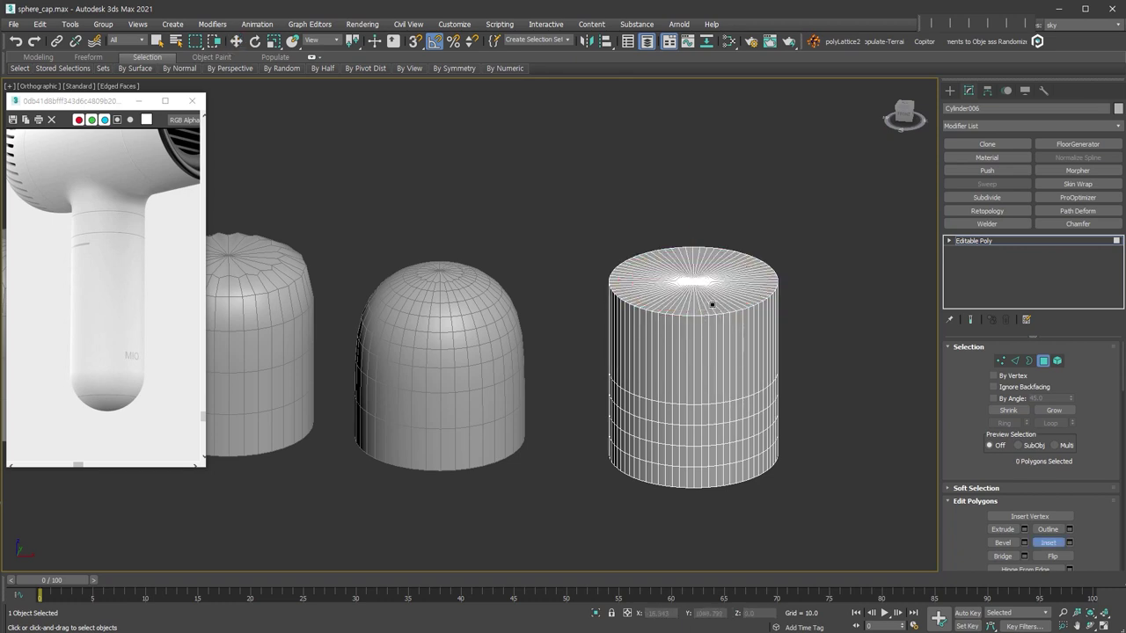
{"action": "left_click", "coordinate": [1014, 360]}
Step: Select the edge loop around the cylinder's top rim
{"action": "key", "text": "w"}
{"action": "double_click", "coordinate": [694, 404]}
{"action": "scroll", "coordinate": [706, 304], "scroll_direction": "up", "scroll_amount": 2}
{"action": "scroll", "coordinate": [703, 342], "scroll_direction": "up", "scroll_amount": 2}
{"action": "double_click", "coordinate": [703, 336]}
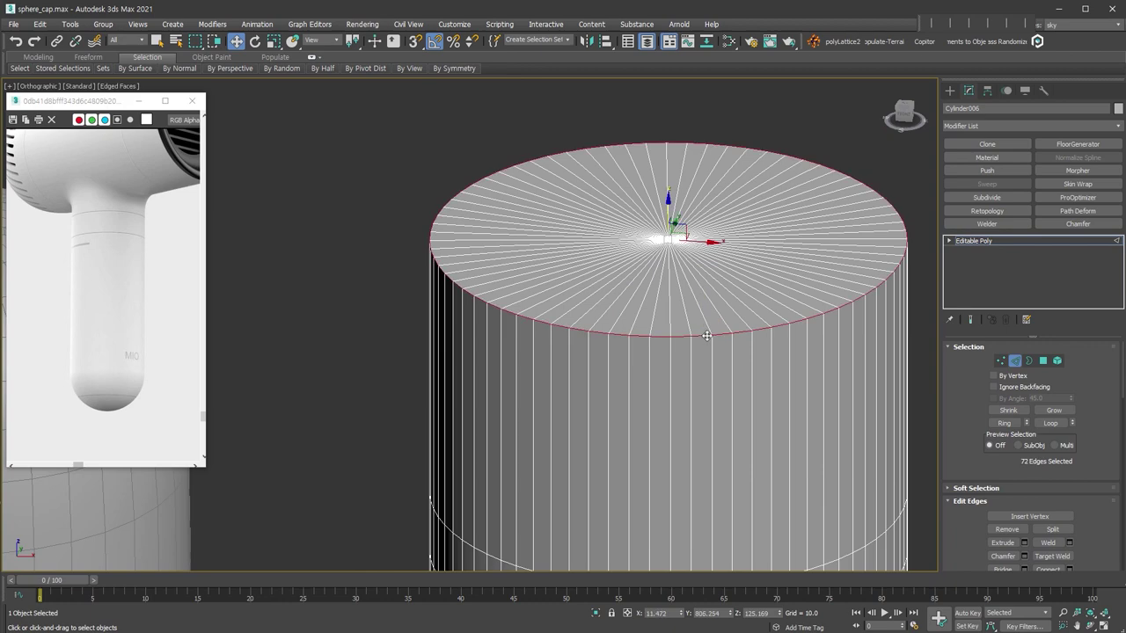
{"action": "scroll", "coordinate": [706, 322], "scroll_direction": "down", "scroll_amount": 2}
{"action": "middle_click_drag", "start_coordinate": [707, 322], "coordinate": [634, 310]}
Step: Chamfer the rim with 525.82 amount and 26 segments, then remove the leftover loop
{"action": "right_click", "coordinate": [635, 307]}
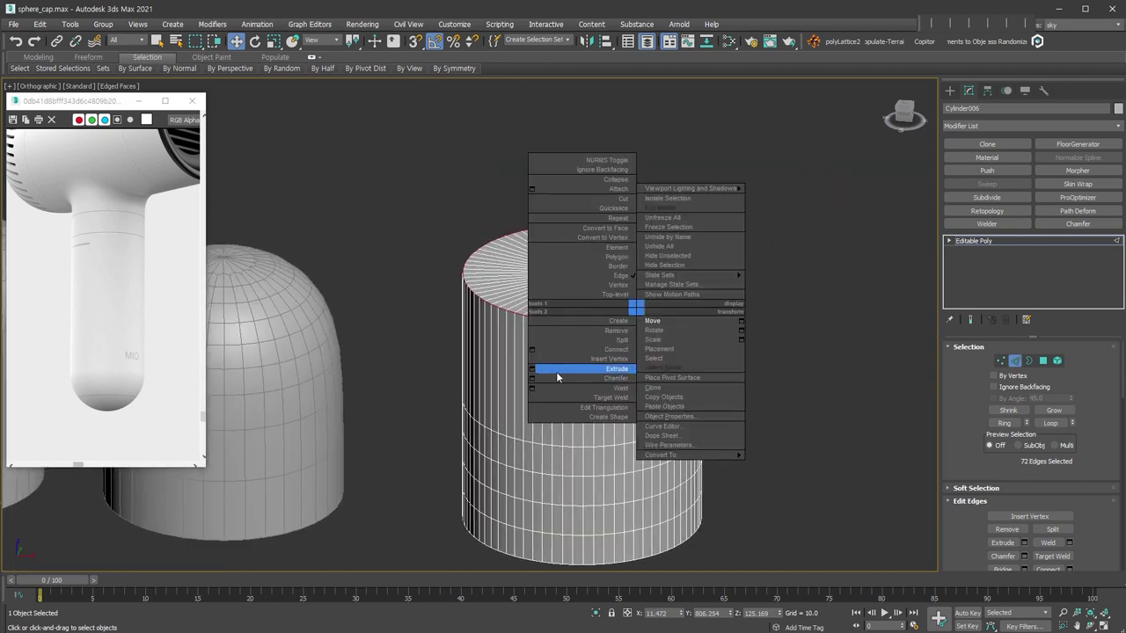
{"action": "left_click", "coordinate": [532, 378]}
{"action": "left_click", "coordinate": [480, 332]}
{"action": "left_click", "coordinate": [511, 353]}
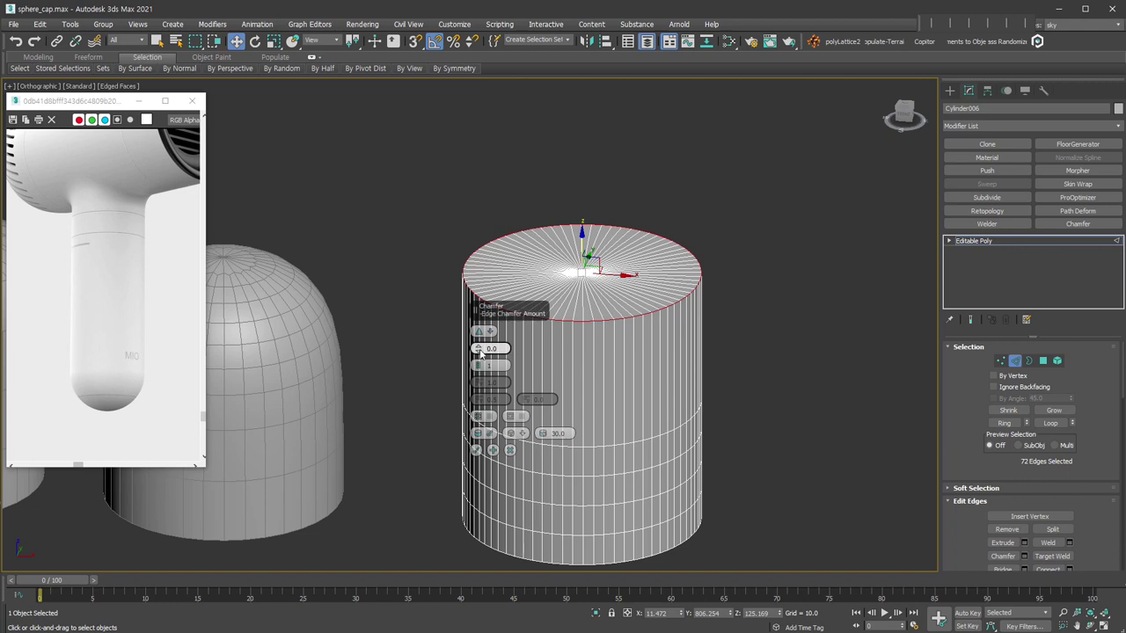
{"action": "left_click_drag", "start_coordinate": [481, 350], "coordinate": [508, 239]}
{"action": "left_click_drag", "start_coordinate": [482, 365], "coordinate": [482, 335]}
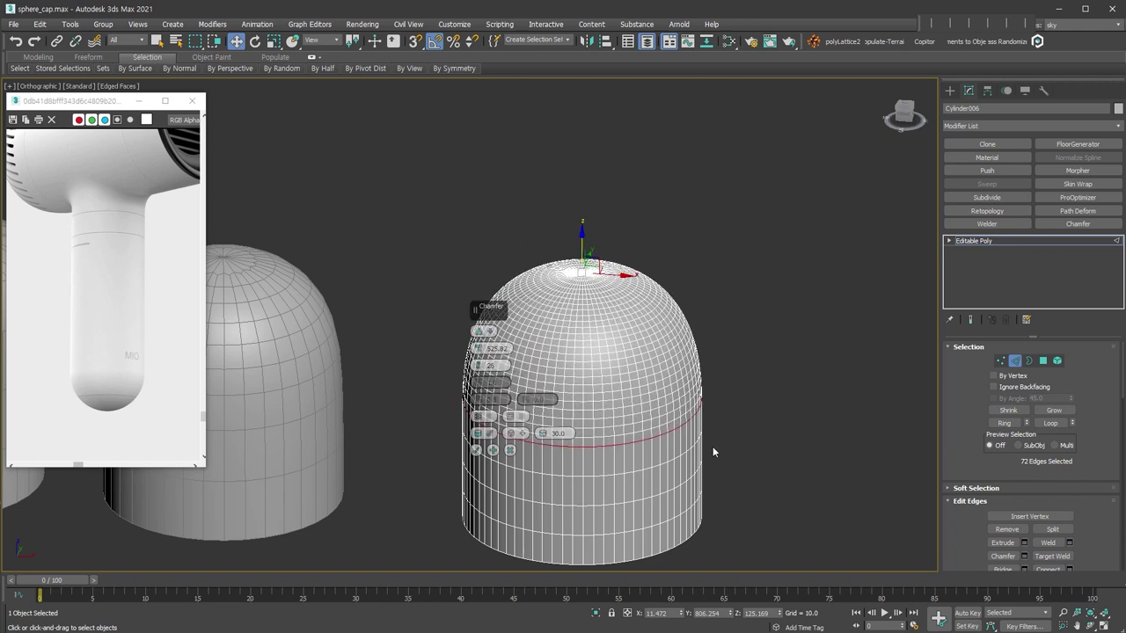
{"action": "key", "text": "Return"}
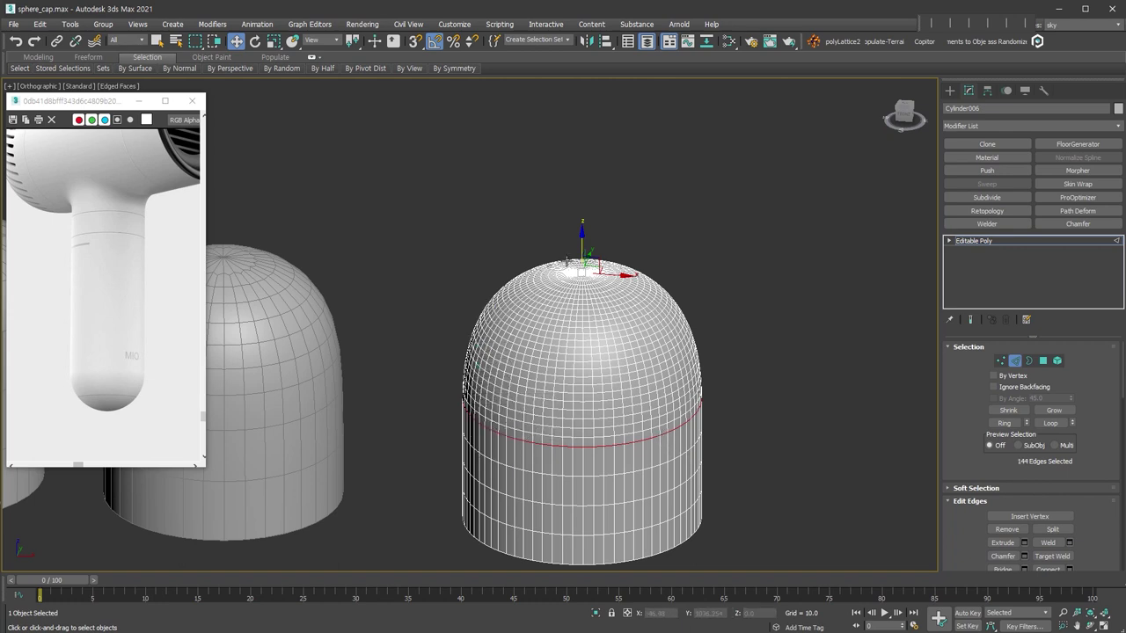
{"action": "left_click", "coordinate": [1003, 530]}
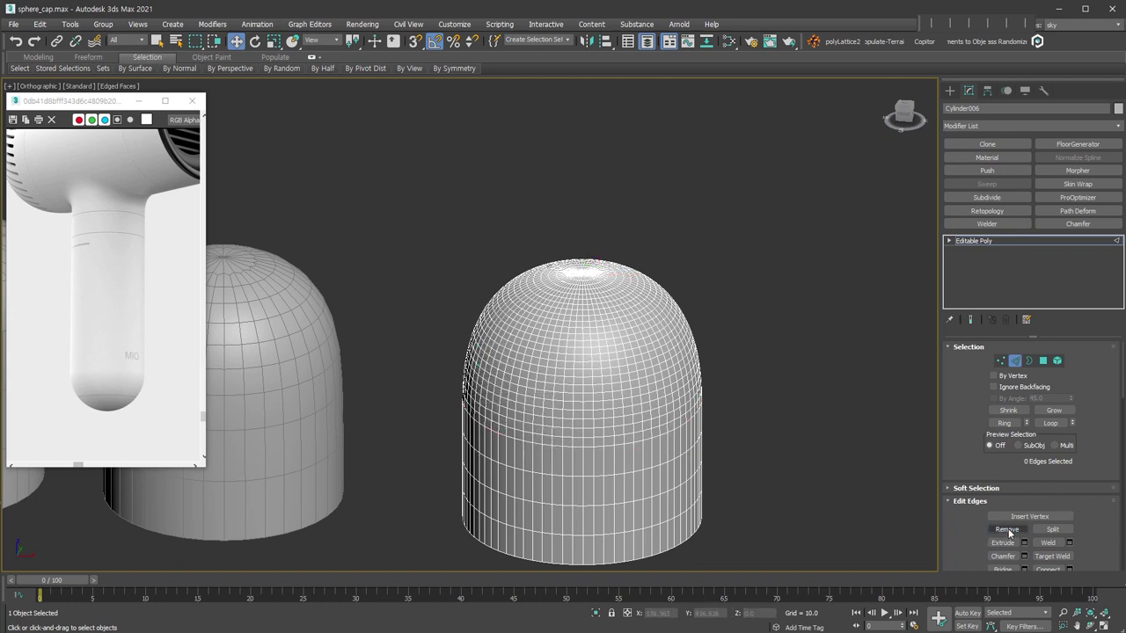
{"action": "key", "text": "F4"}
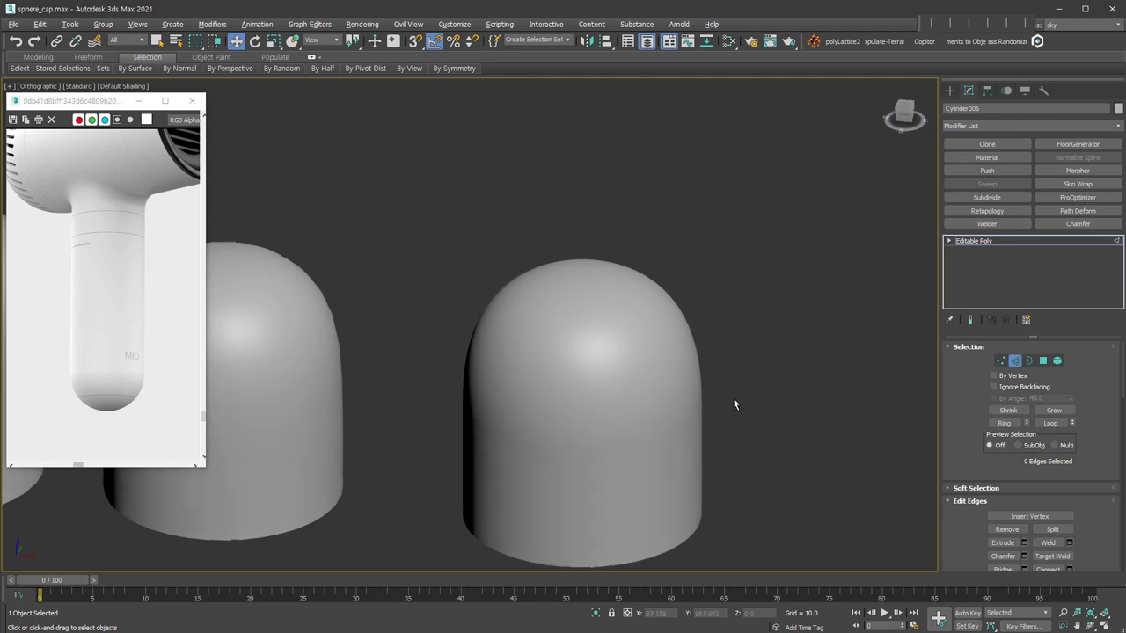
{"action": "middle_click_drag", "start_coordinate": [734, 404], "coordinate": [727, 447], "text": "alt"}
{"action": "middle_click_drag", "start_coordinate": [540, 343], "coordinate": [738, 387]}
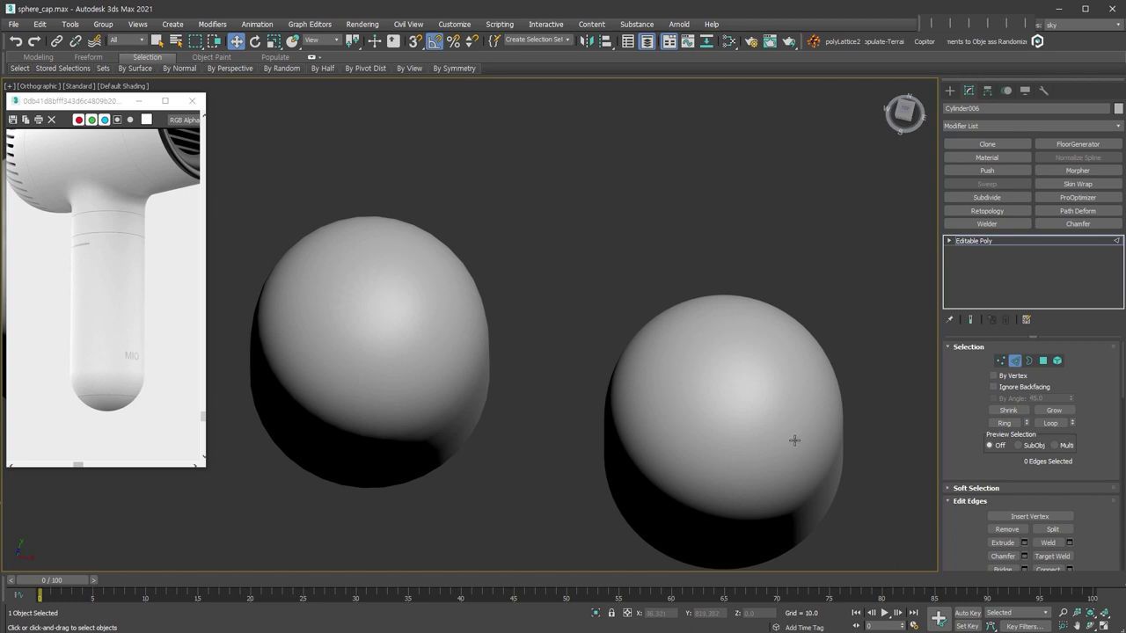
{"action": "middle_click_drag", "start_coordinate": [792, 442], "coordinate": [786, 387], "text": "alt"}
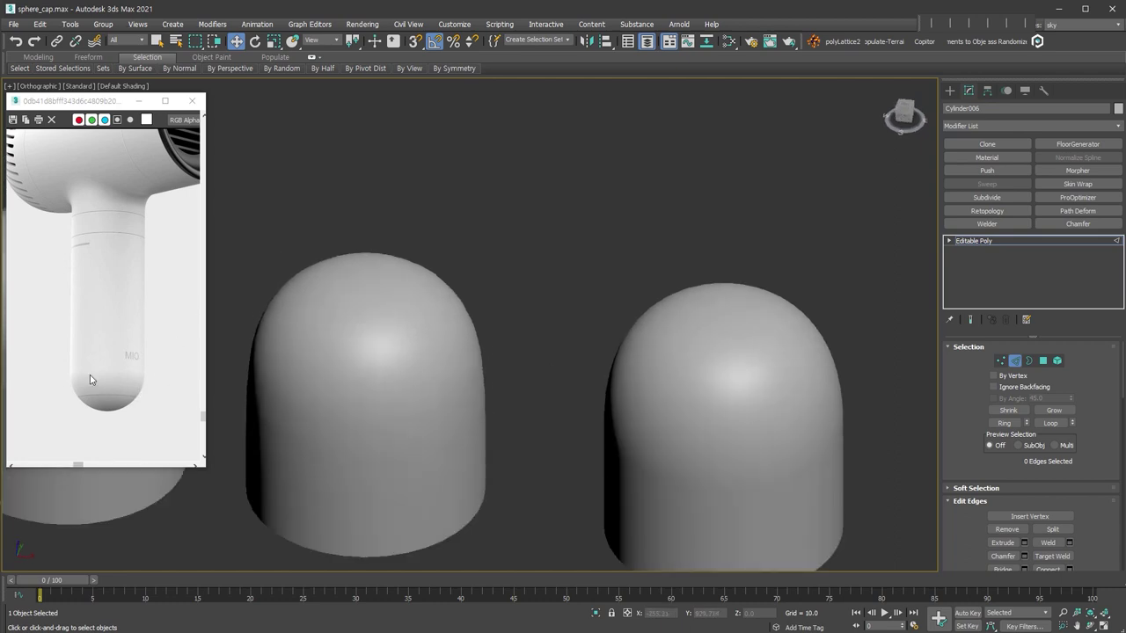
{"action": "middle_click_drag", "start_coordinate": [521, 304], "coordinate": [528, 290]}
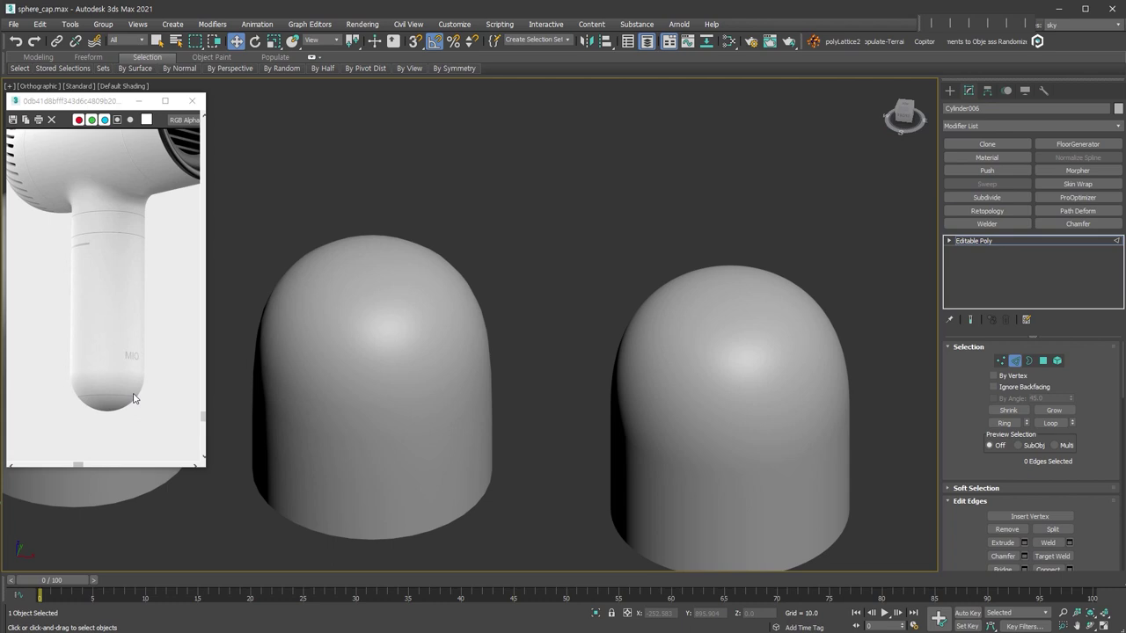
{"action": "scroll", "coordinate": [510, 428], "scroll_direction": "down", "scroll_amount": 3}
{"action": "middle_click_drag", "start_coordinate": [510, 428], "coordinate": [677, 424], "text": "alt"}
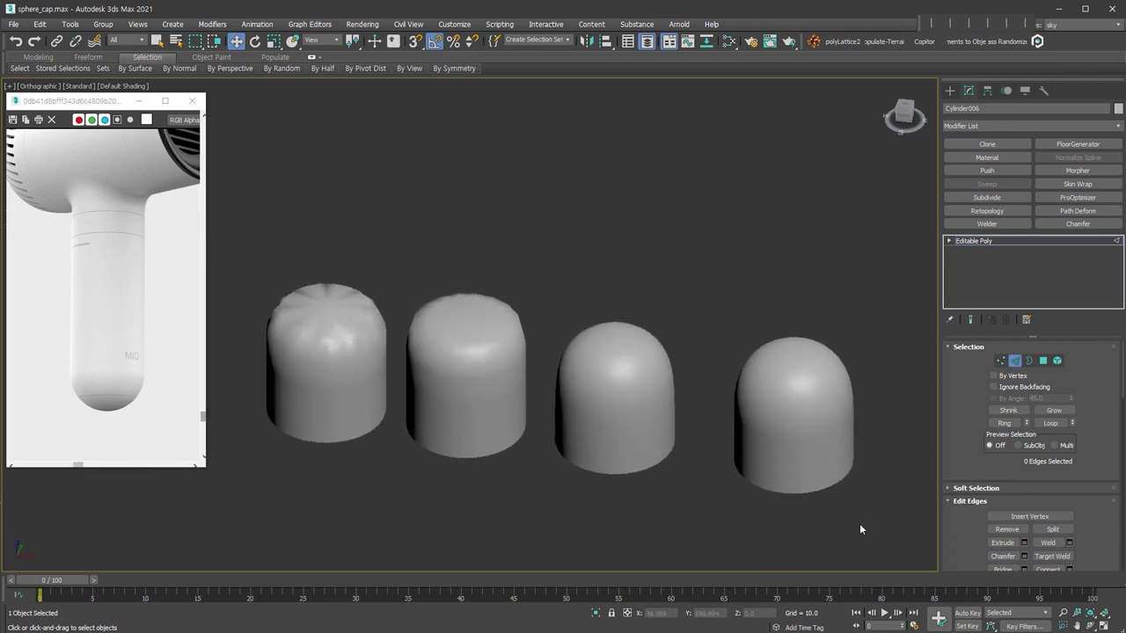
{"action": "left_click_drag", "start_coordinate": [868, 525], "coordinate": [346, 305]}
{"action": "key", "text": "Delete"}
Step: Delete all remaining practice cylinders and frame the hair-dryer handle's bottom
{"action": "key", "text": "2"}
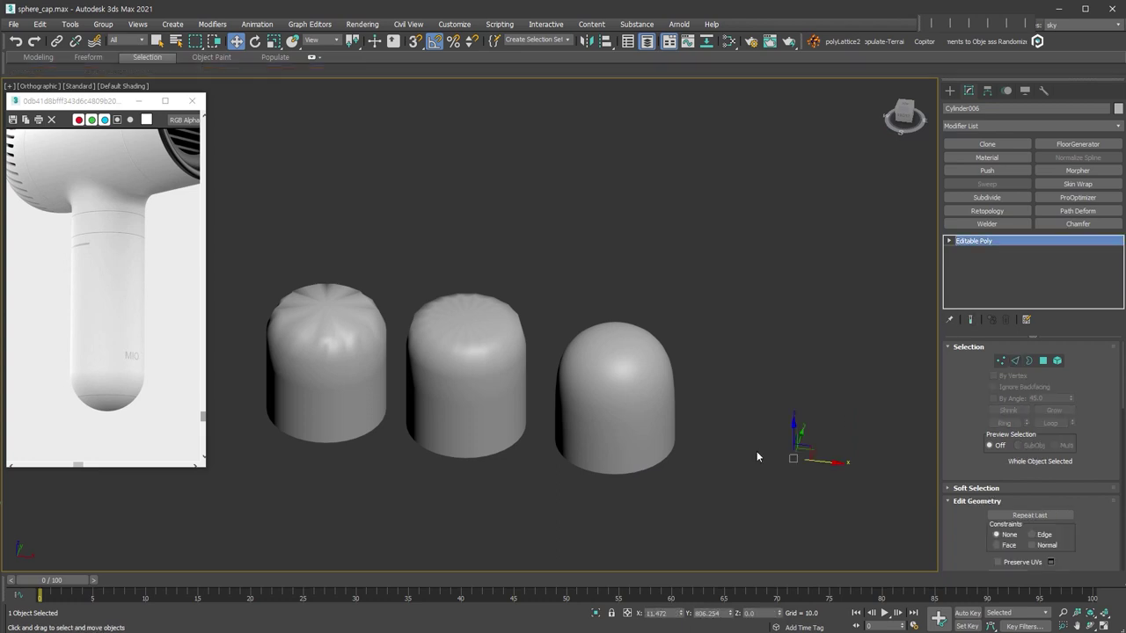
{"action": "key", "text": "ctrl+a"}
{"action": "key", "text": "Delete"}
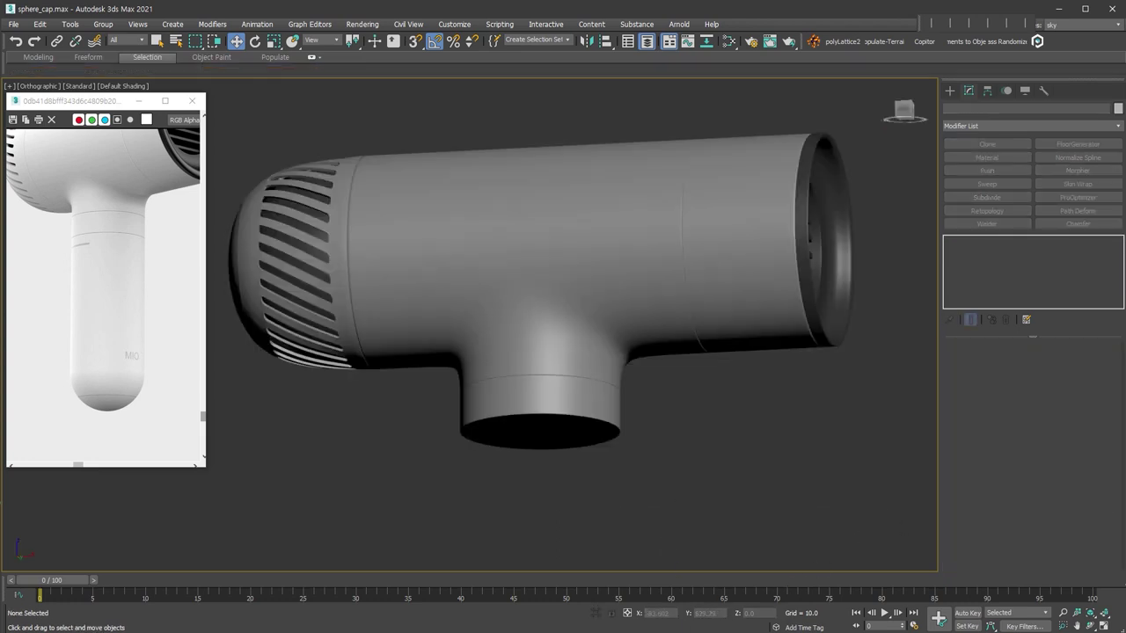
{"action": "scroll", "coordinate": [829, 364], "scroll_direction": "up", "scroll_amount": 3}
{"action": "mouse_move", "coordinate": [829, 364]}
{"action": "middle_mouse_down"}
{"action": "mouse_move", "coordinate": [691, 396]}
{"action": "mouse_move", "coordinate": [528, 369]}
{"action": "middle_mouse_up"}
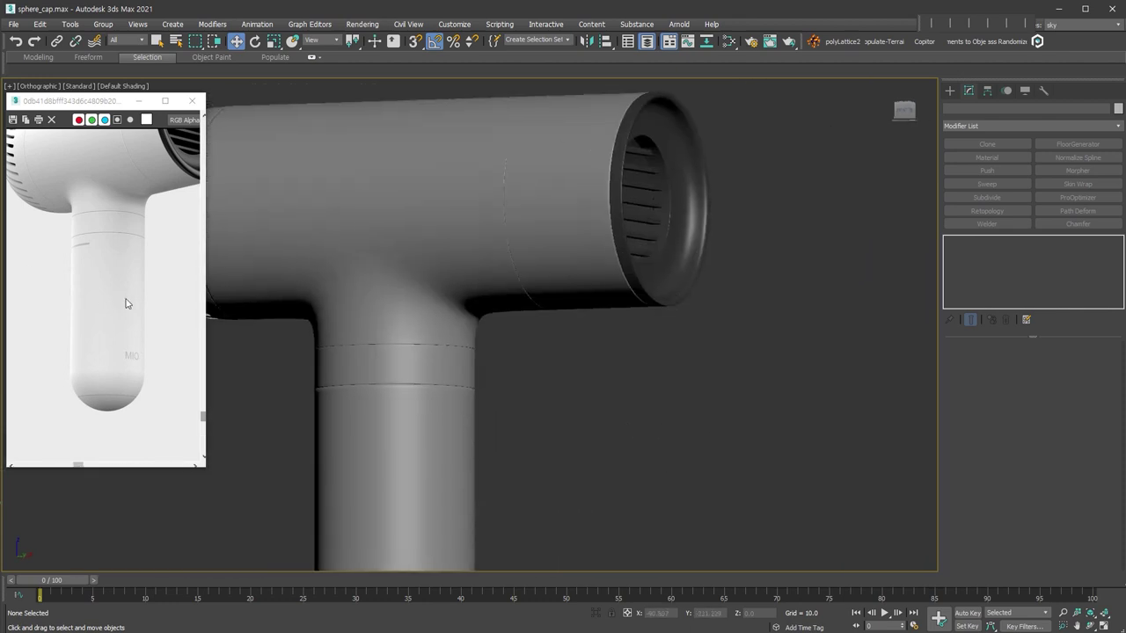
{"action": "middle_click_drag", "start_coordinate": [442, 447], "coordinate": [444, 311]}
Step: Select the handle Object009 and view its and the T-joint's meshes with TurboSmooth off
{"action": "left_click", "coordinate": [419, 366]}
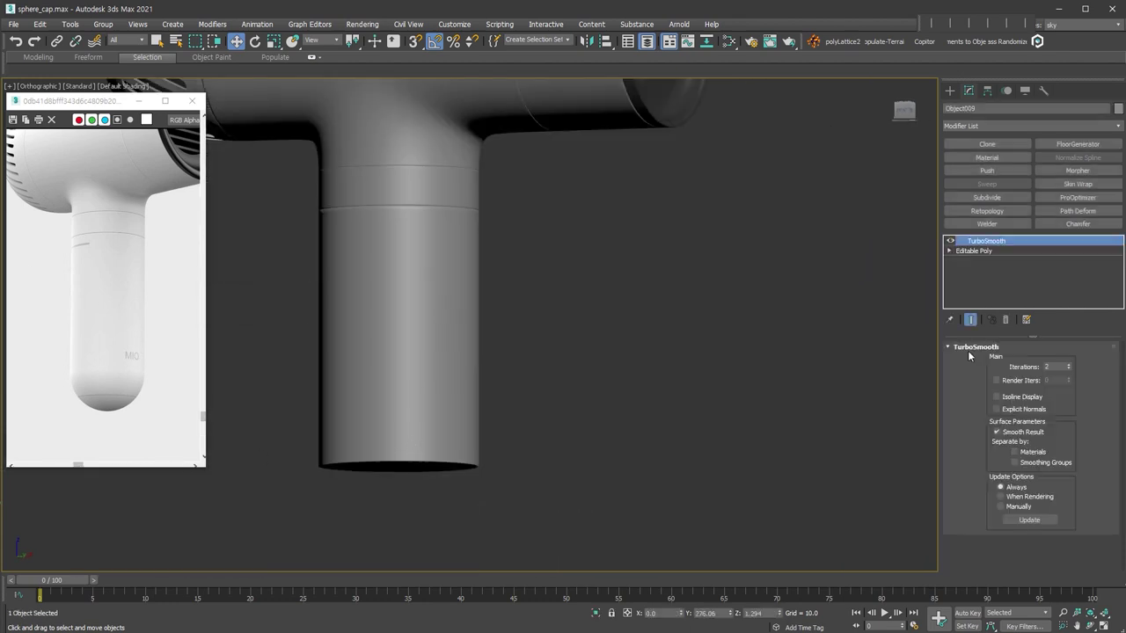
{"action": "middle_click_drag", "start_coordinate": [514, 281], "coordinate": [548, 313]}
{"action": "left_click", "coordinate": [950, 241]}
{"action": "key", "text": "F4"}
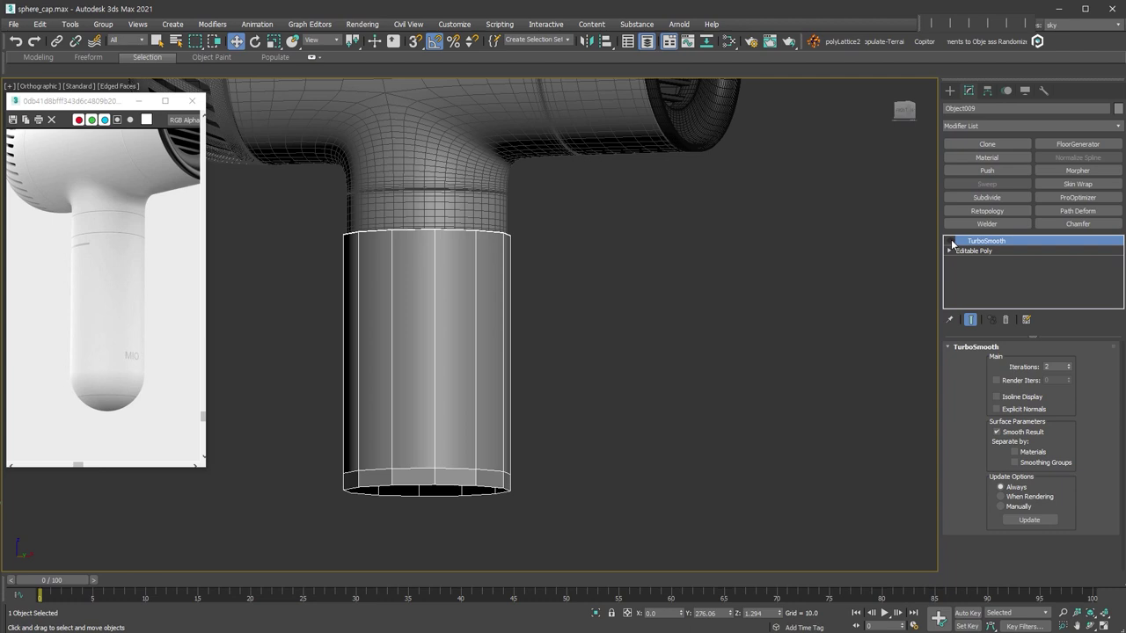
{"action": "key", "text": "Page_Up"}
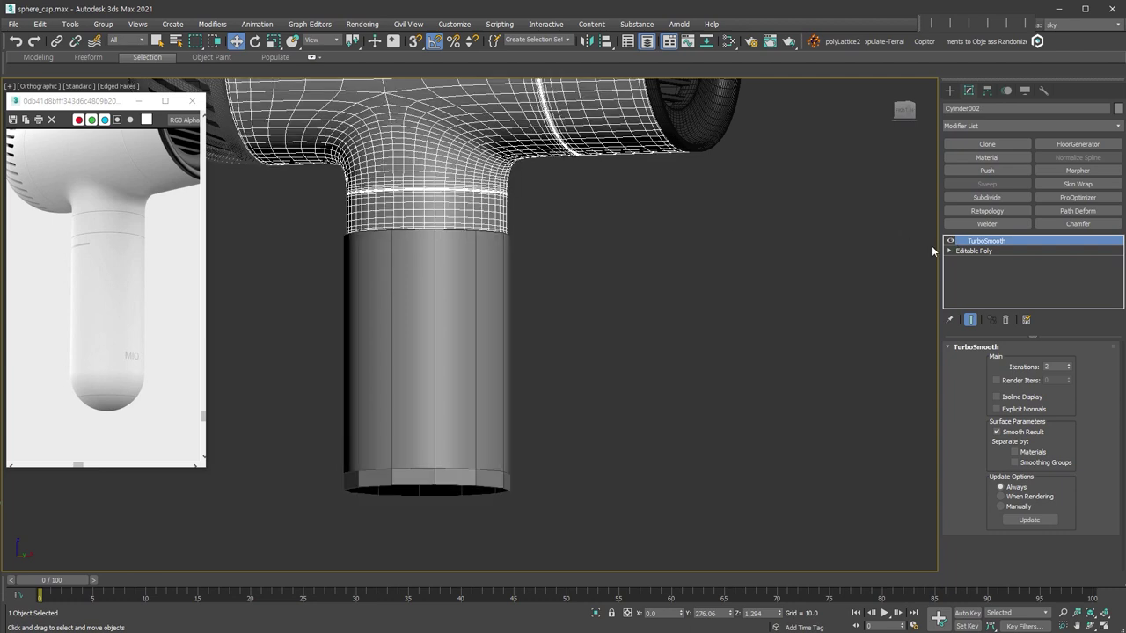
{"action": "left_click", "coordinate": [951, 241]}
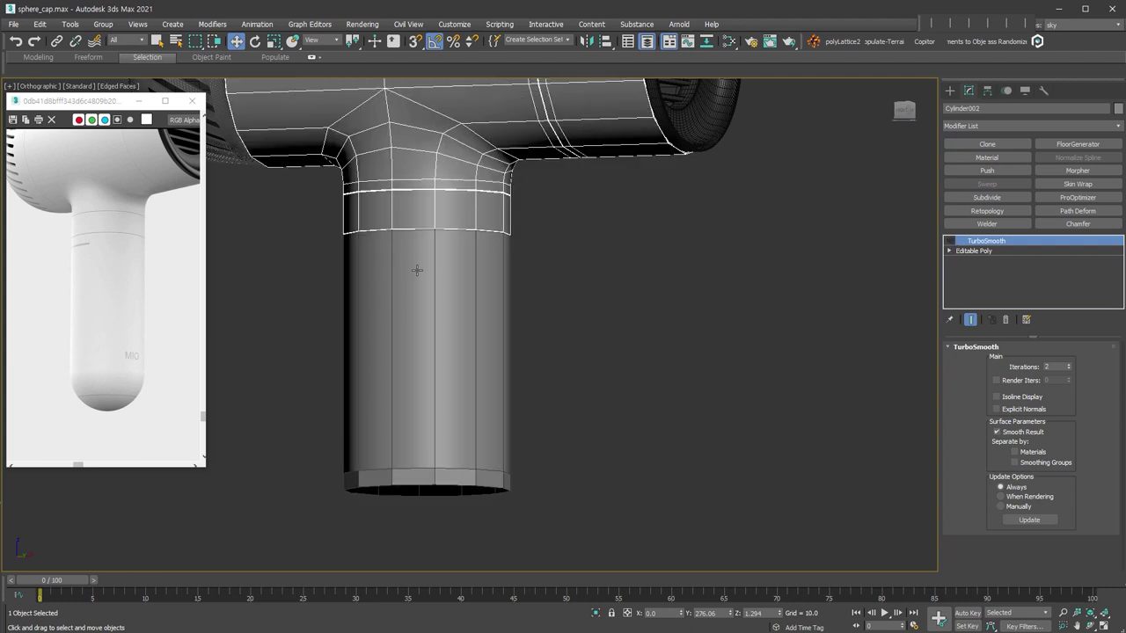
Step: Restore smoothing and add an Edit Poly modifier above the handle's TurboSmooth
{"action": "middle_click_drag", "start_coordinate": [573, 353], "coordinate": [519, 347], "text": "alt"}
{"action": "key", "text": "ctrl+z"}
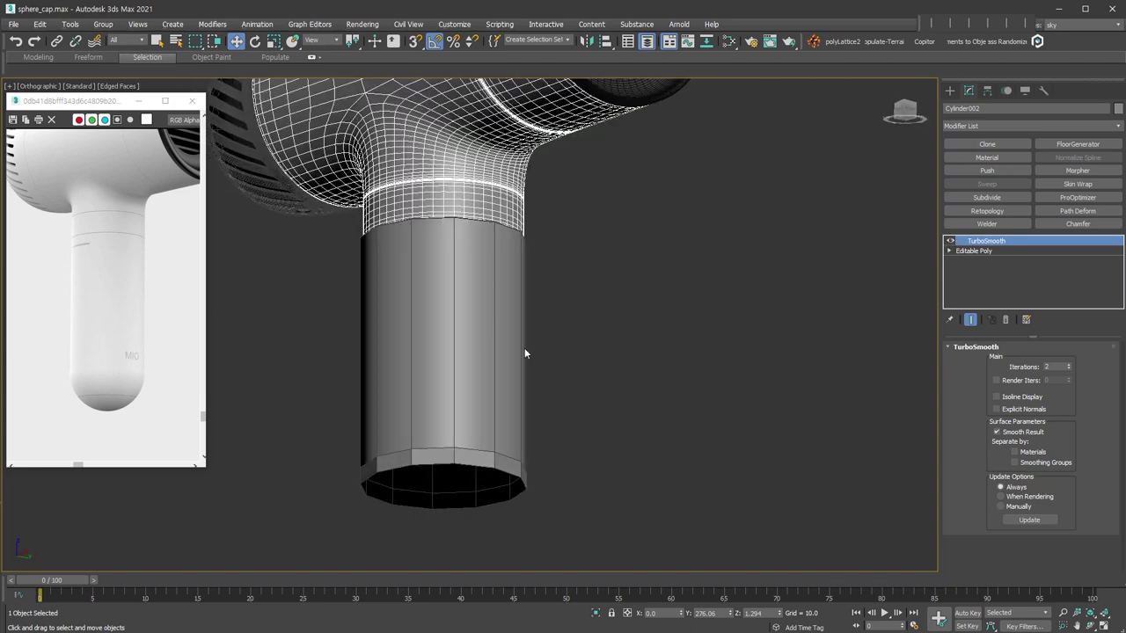
{"action": "key", "text": "ctrl+z"}
{"action": "key", "text": "ctrl+z"}
{"action": "mouse_move", "coordinate": [682, 400]}
{"action": "middle_mouse_down", "text": "alt"}
{"action": "mouse_move", "coordinate": [626, 383]}
{"action": "mouse_move", "coordinate": [648, 349]}
{"action": "mouse_move", "coordinate": [729, 369]}
{"action": "middle_mouse_up", "text": "alt"}
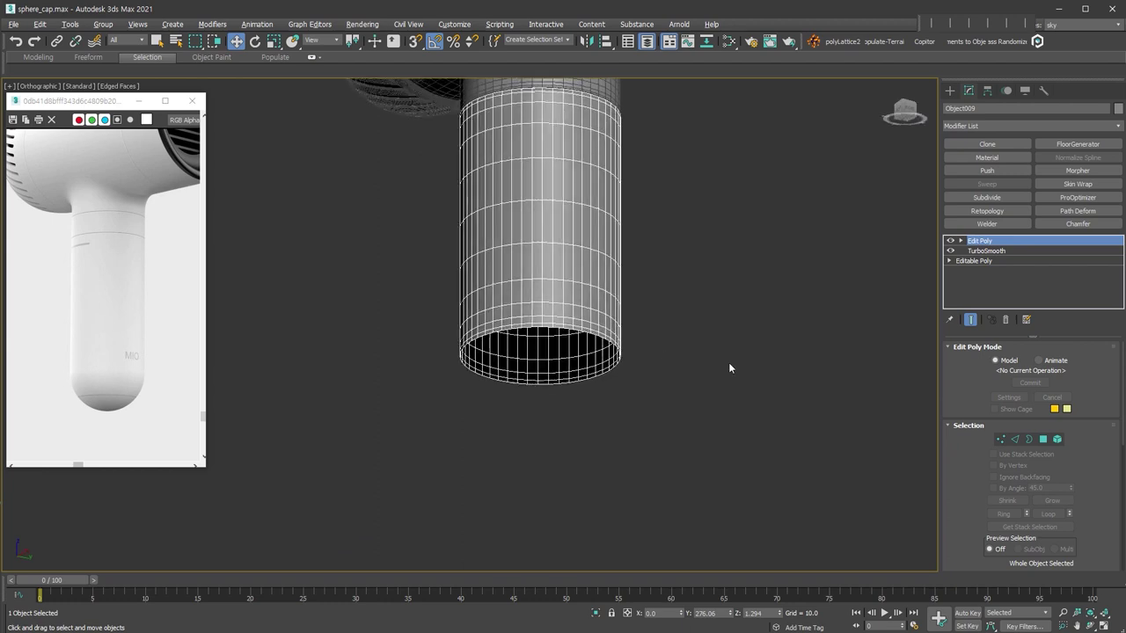
Step: Select the handle's open bottom border and cap it with a single face
{"action": "key", "text": "2"}
{"action": "double_click", "coordinate": [618, 356]}
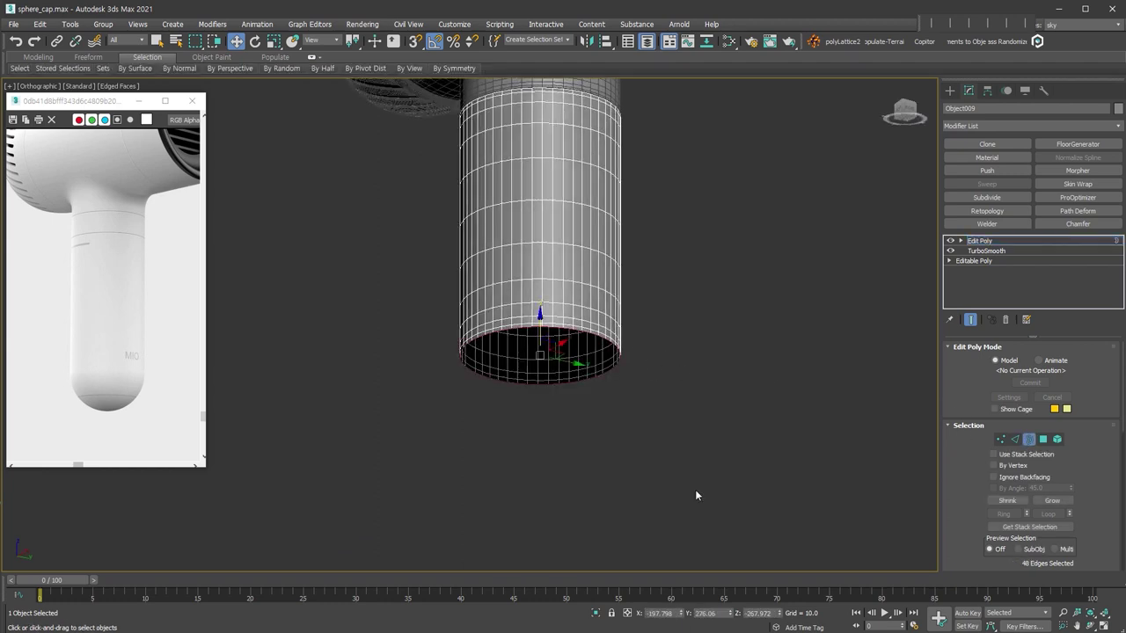
{"action": "scroll", "coordinate": [1029, 466], "scroll_direction": "down", "scroll_amount": 1}
{"action": "scroll", "coordinate": [1029, 466], "scroll_direction": "down", "scroll_amount": 2}
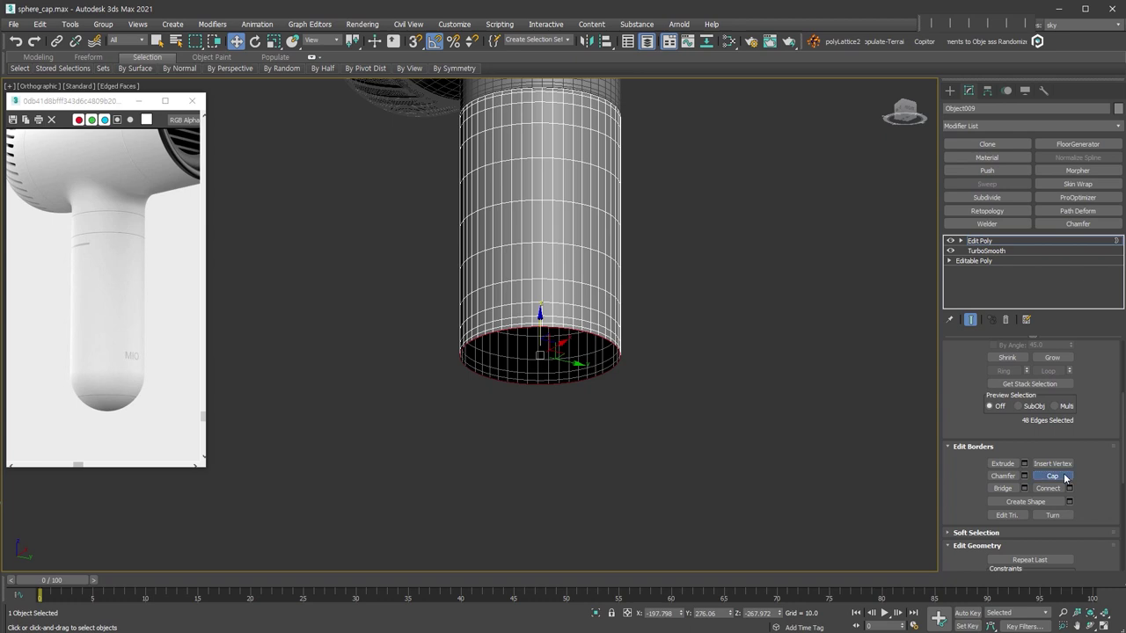
{"action": "left_click", "coordinate": [1052, 475]}
Step: Orbit to the underside and select the new bottom cap polygon
{"action": "middle_click_drag", "start_coordinate": [572, 371], "coordinate": [545, 356], "text": "alt"}
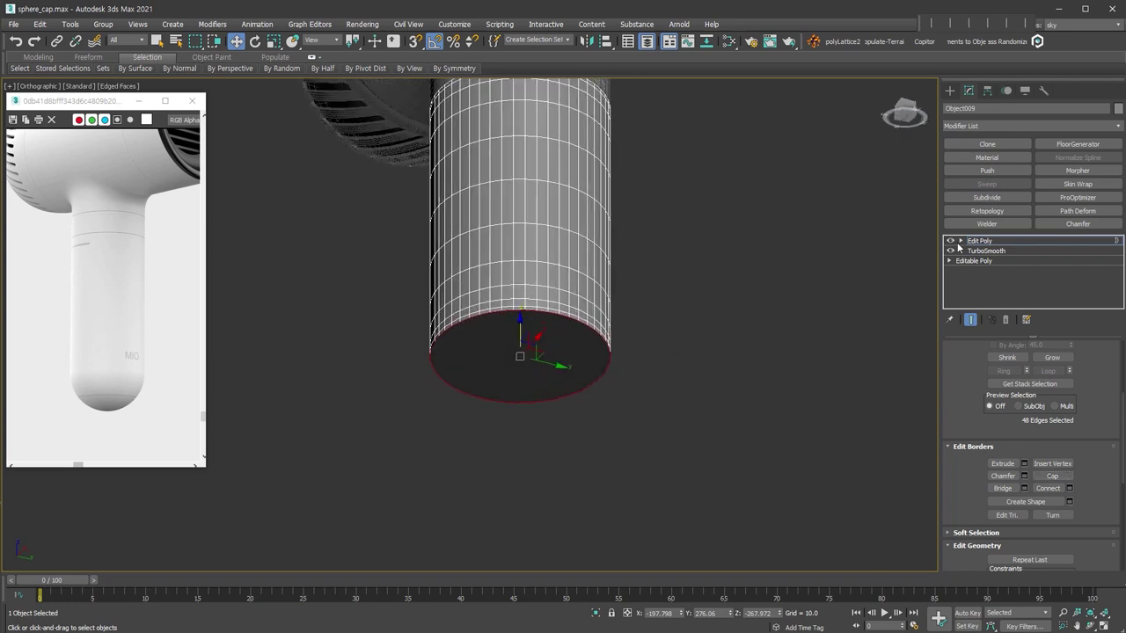
{"action": "left_click", "coordinate": [961, 241]}
{"action": "left_click", "coordinate": [987, 282]}
{"action": "left_click", "coordinate": [568, 361]}
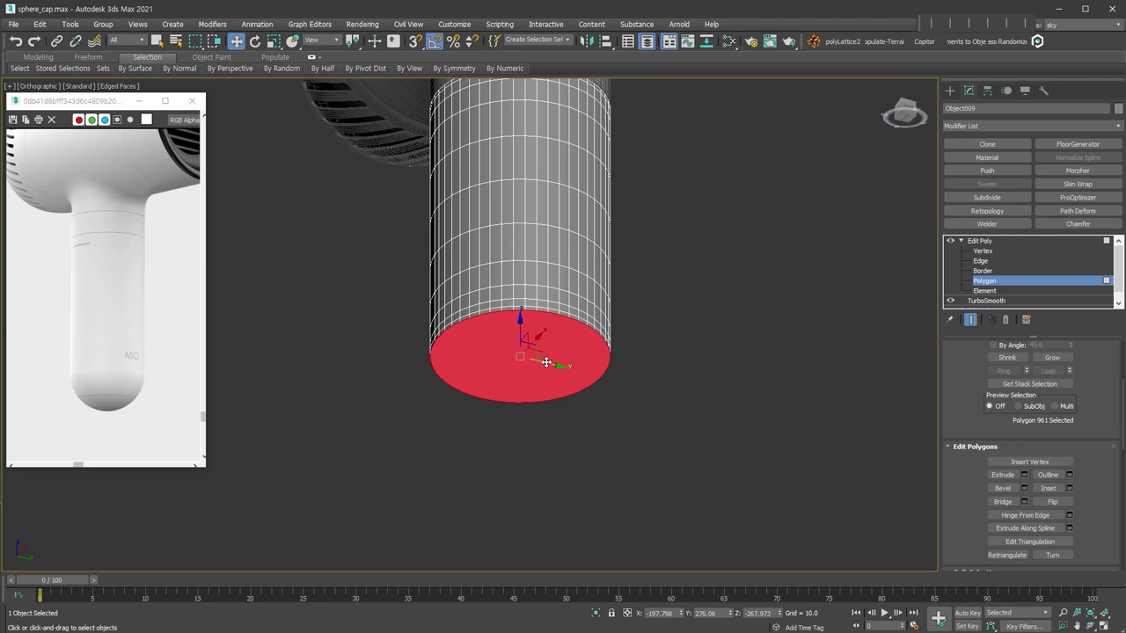
Step: Shift-drag the cap polygon beside the handle and clone it to a new object
{"action": "left_click_drag", "start_coordinate": [545, 362], "coordinate": [748, 411], "text": "shift"}
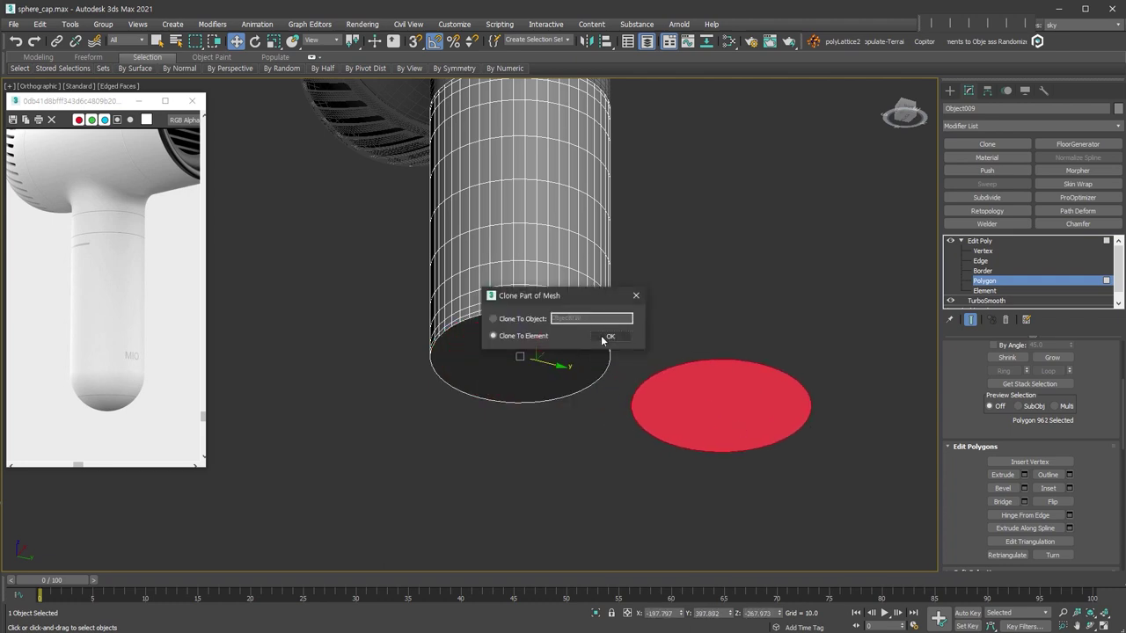
{"action": "left_click", "coordinate": [526, 318]}
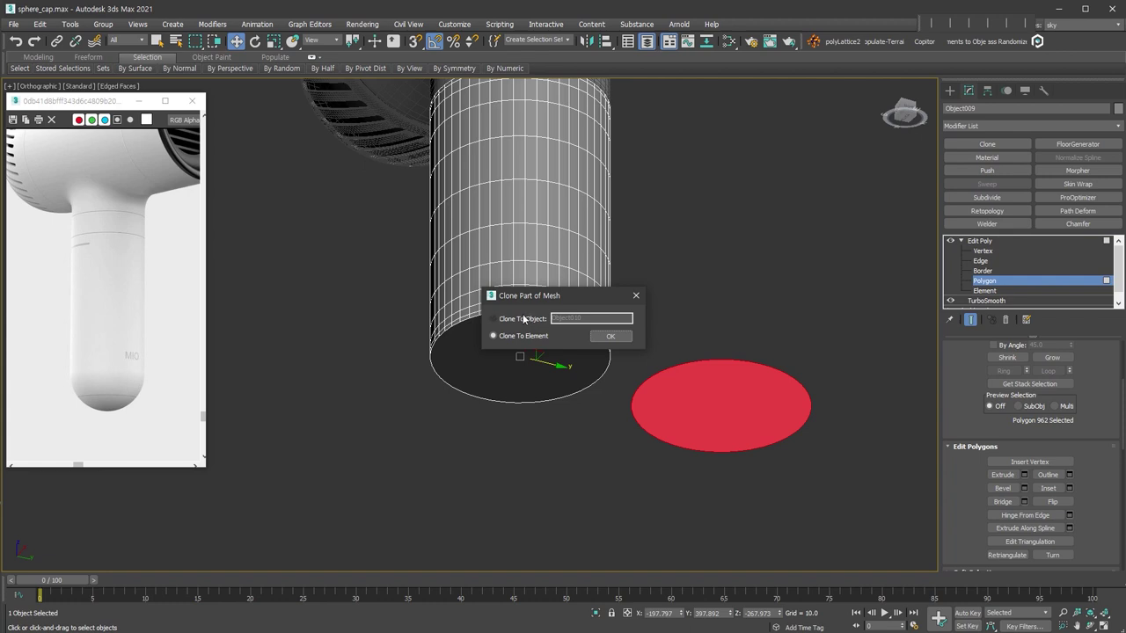
{"action": "left_click", "coordinate": [609, 337]}
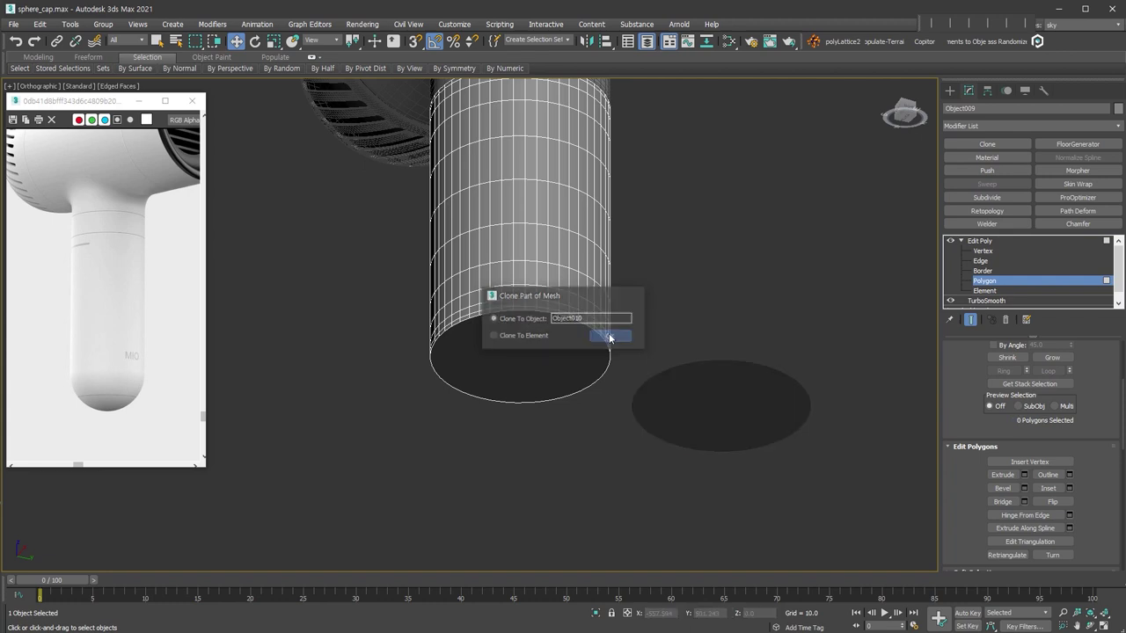
Step: Leave Polygon level and select the new flat disc Object010
{"action": "left_click", "coordinate": [1020, 280]}
{"action": "left_click", "coordinate": [748, 410]}
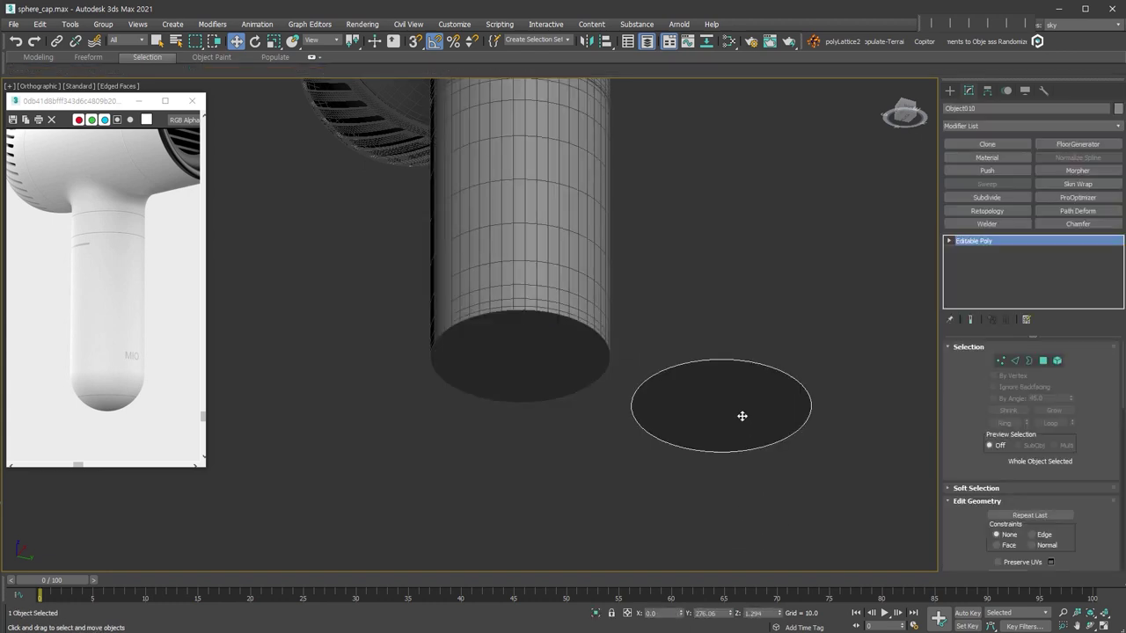
{"action": "left_click", "coordinate": [1043, 91]}
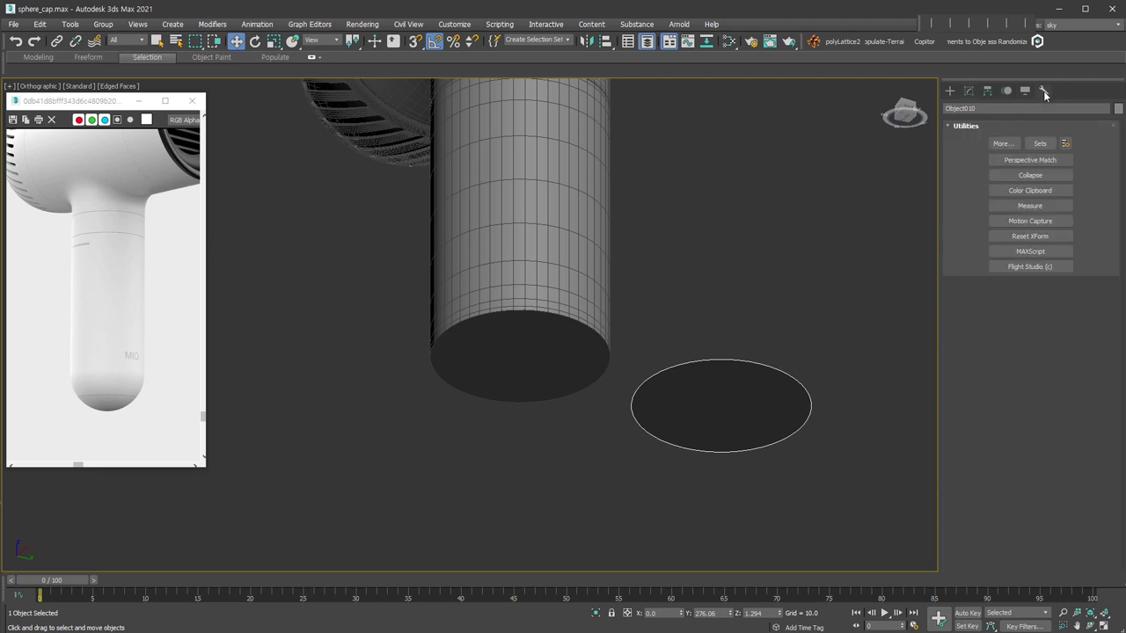
{"action": "left_click", "coordinate": [1059, 206]}
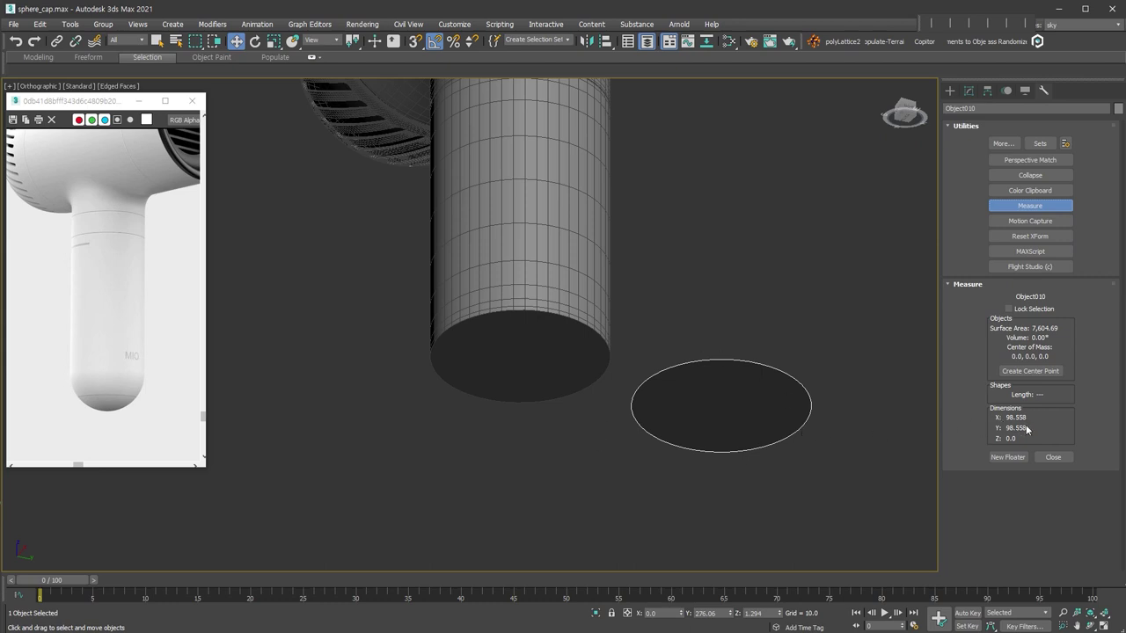
{"action": "left_click", "coordinate": [572, 357]}
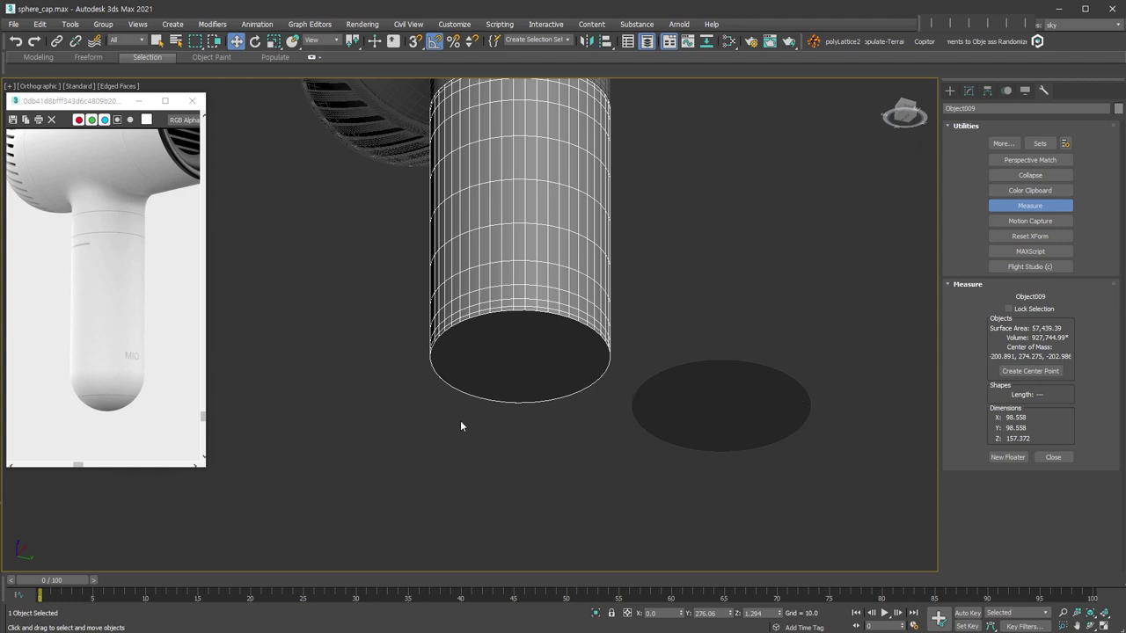
{"action": "left_click", "coordinate": [968, 91]}
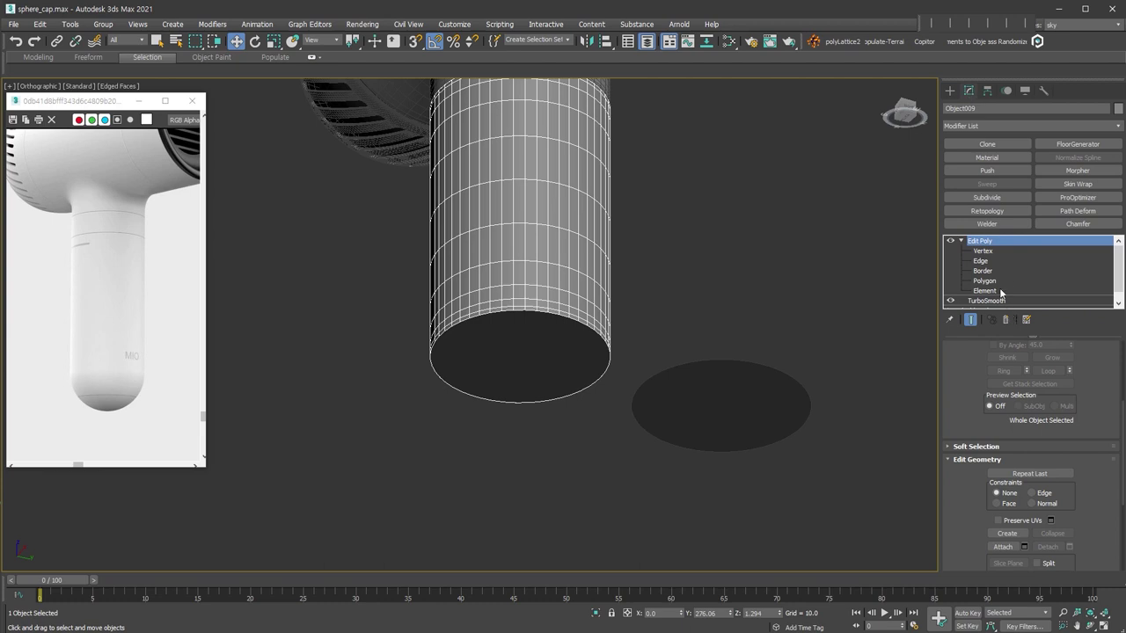
{"action": "left_click", "coordinate": [1001, 282]}
{"action": "left_click", "coordinate": [568, 343]}
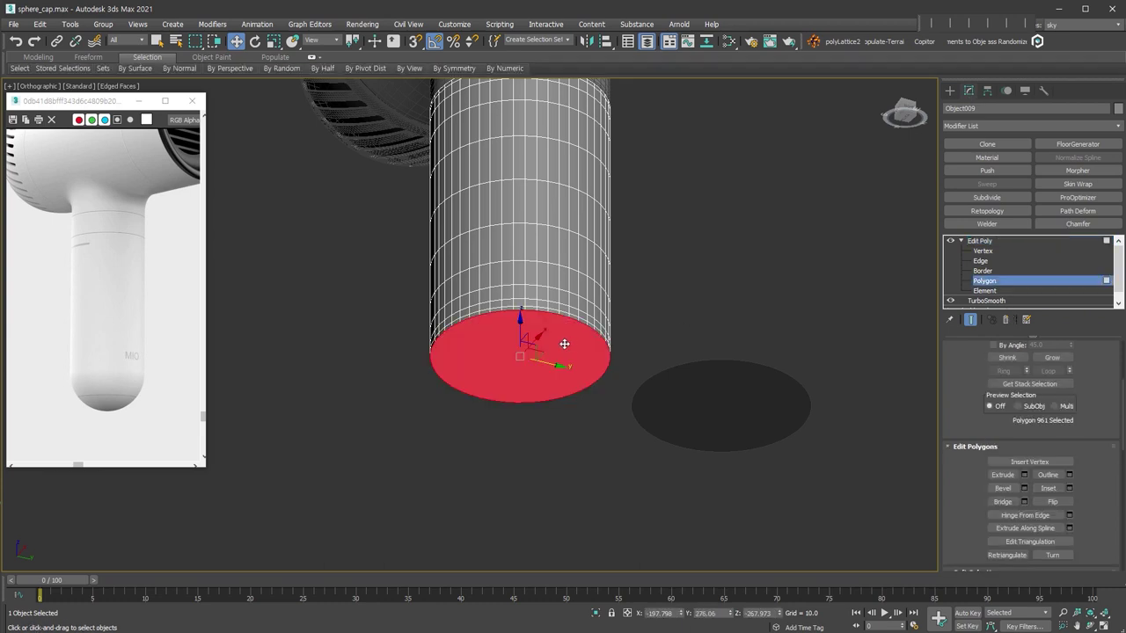
{"action": "left_click", "coordinate": [985, 282]}
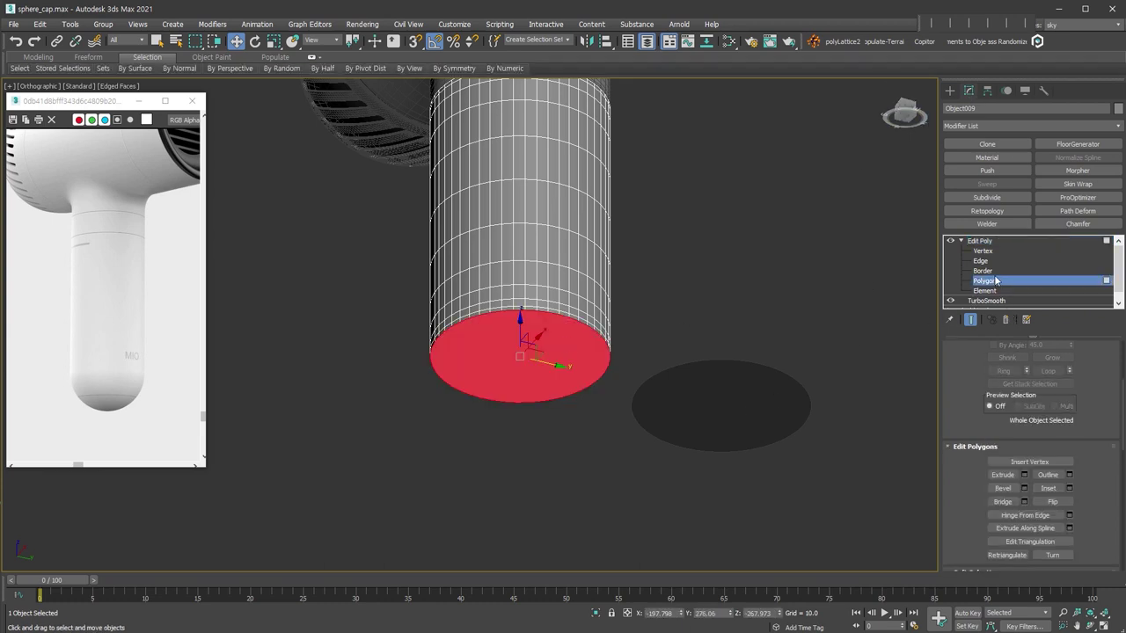
{"action": "left_click", "coordinate": [748, 398]}
{"action": "left_click", "coordinate": [1043, 91]}
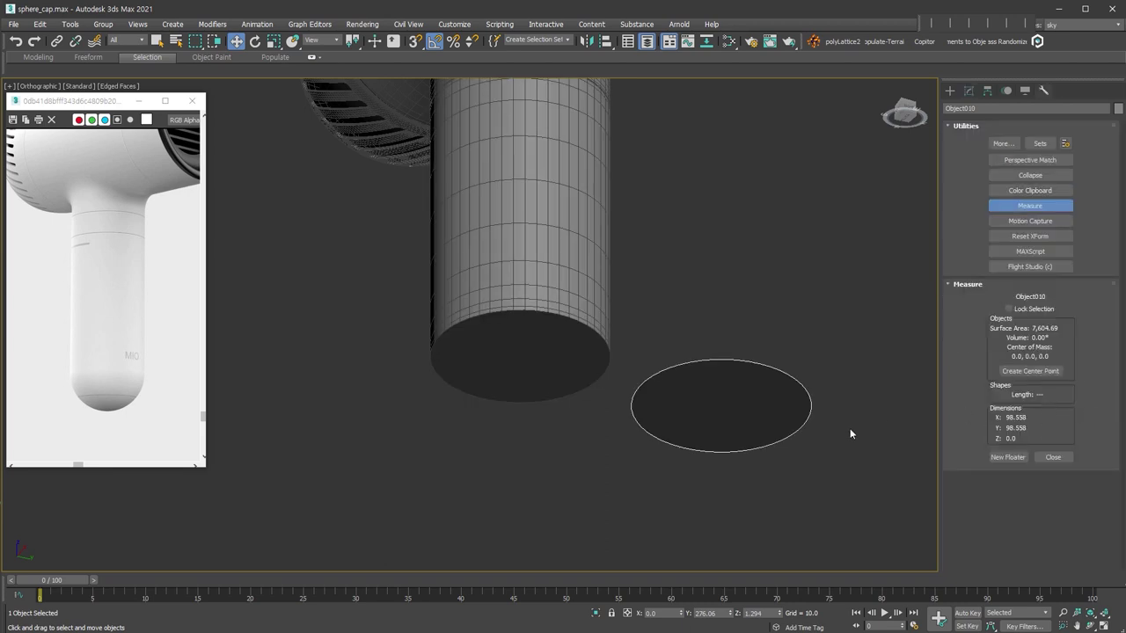
{"action": "left_click", "coordinate": [540, 343]}
{"action": "left_click", "coordinate": [969, 91]}
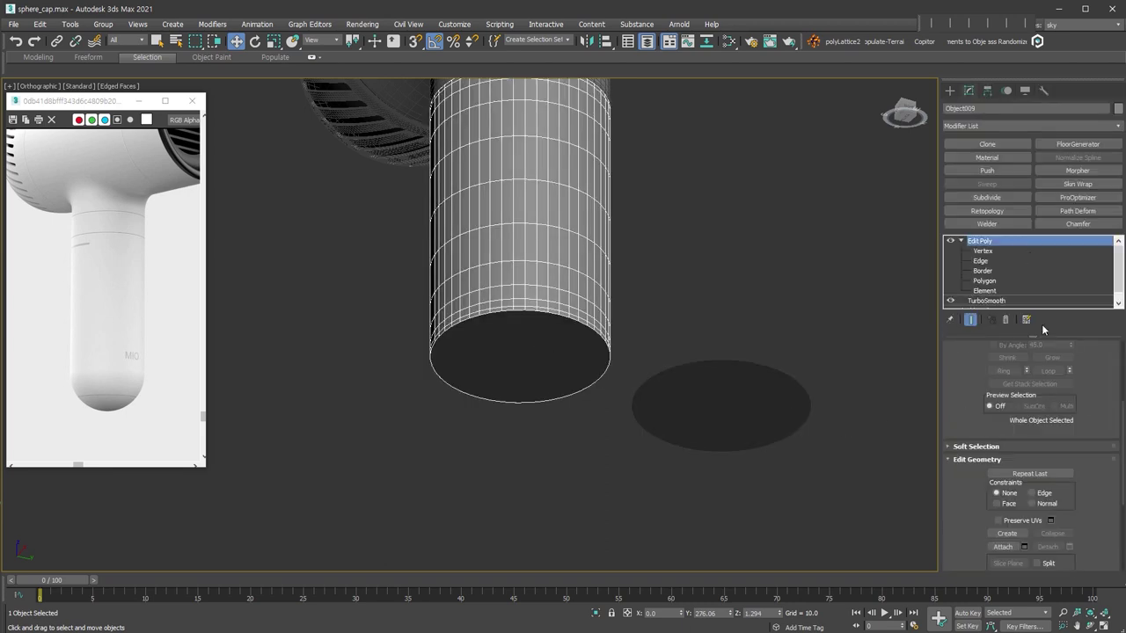
{"action": "left_click", "coordinate": [985, 280]}
Step: Extrude the bottom cap polygon by a height of 98.558/2 (49.279)
{"action": "right_click", "coordinate": [533, 350]}
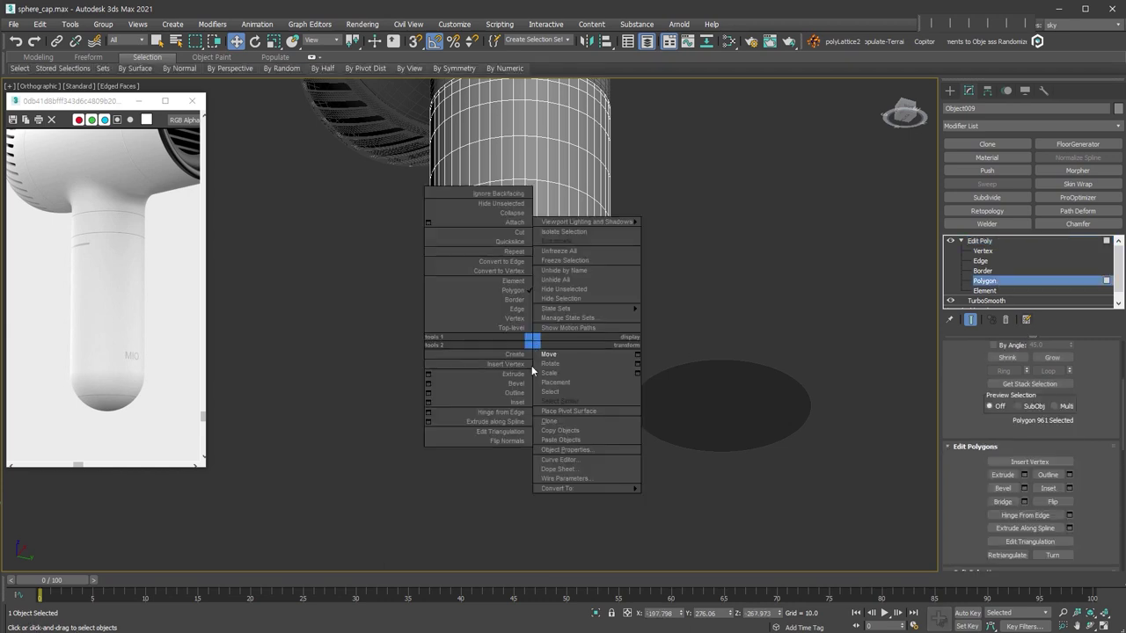
{"action": "left_click", "coordinate": [429, 374]}
{"action": "left_click_drag", "start_coordinate": [501, 310], "coordinate": [721, 283]}
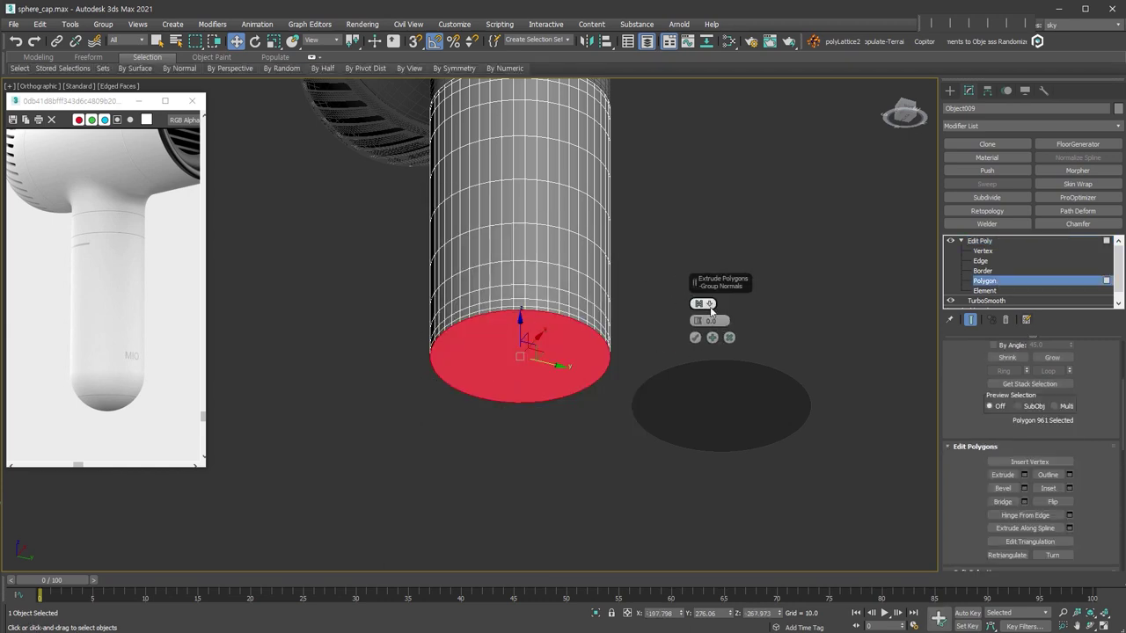
{"action": "left_click", "coordinate": [711, 321]}
{"action": "type", "text": "98.558"}
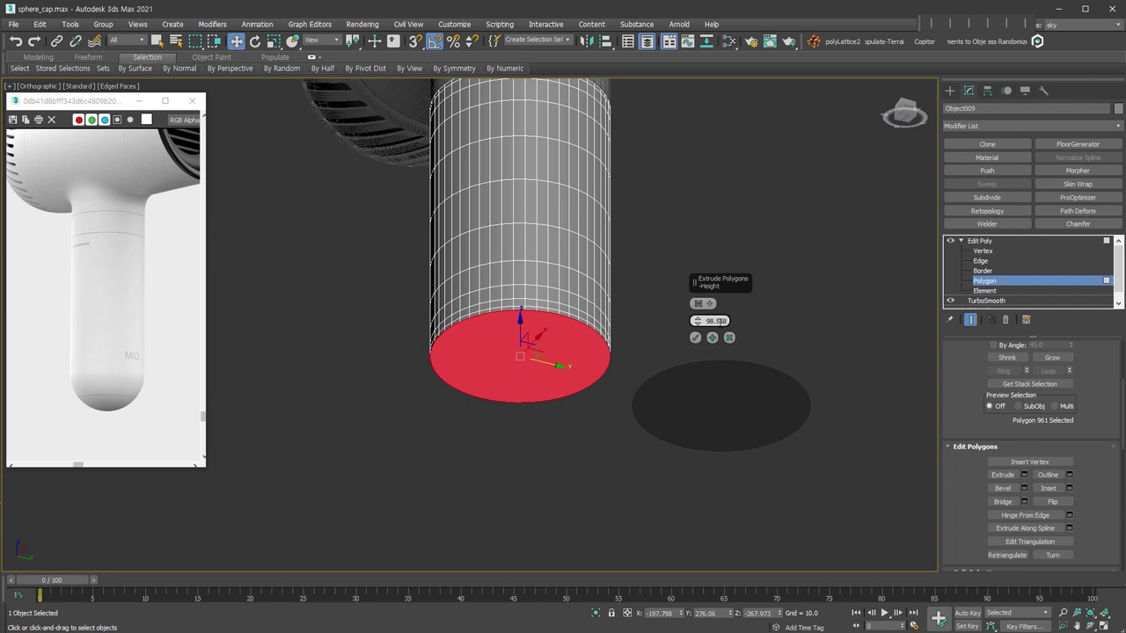
{"action": "type", "text": "/2"}
{"action": "key", "text": "Return"}
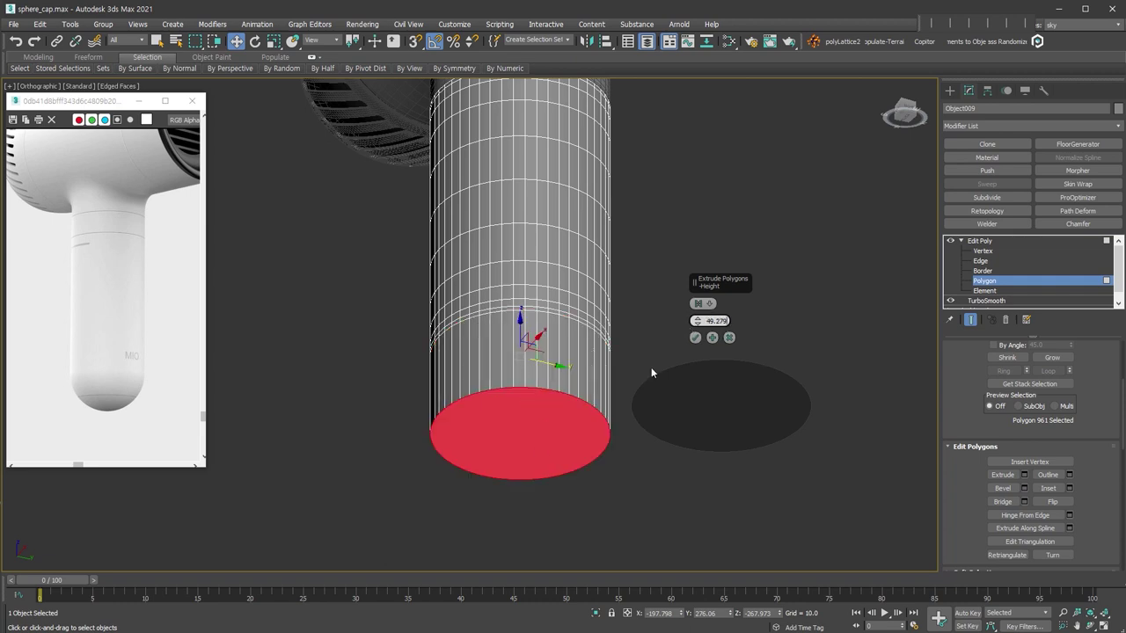
{"action": "left_click", "coordinate": [694, 338]}
{"action": "right_click", "coordinate": [583, 448]}
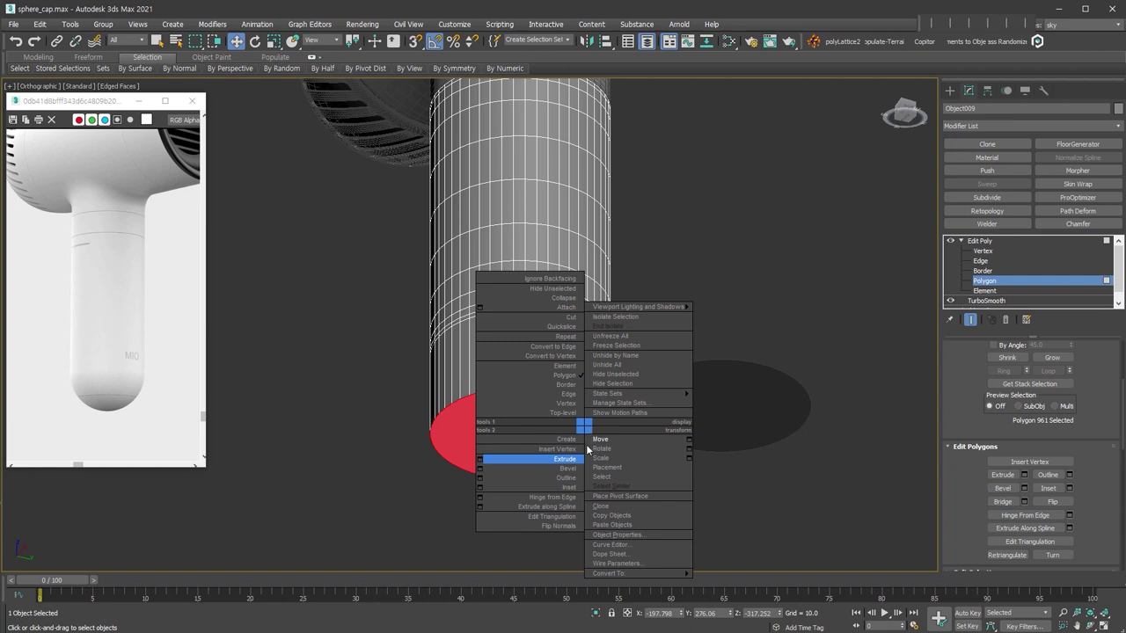
Step: Inset the cap to a small centre face and select the lower handle edge loop
{"action": "left_click", "coordinate": [515, 458]}
{"action": "left_click_drag", "start_coordinate": [553, 448], "coordinate": [580, 484]}
{"action": "left_click", "coordinate": [981, 261]}
{"action": "scroll", "coordinate": [528, 400], "scroll_direction": "up", "scroll_amount": 2}
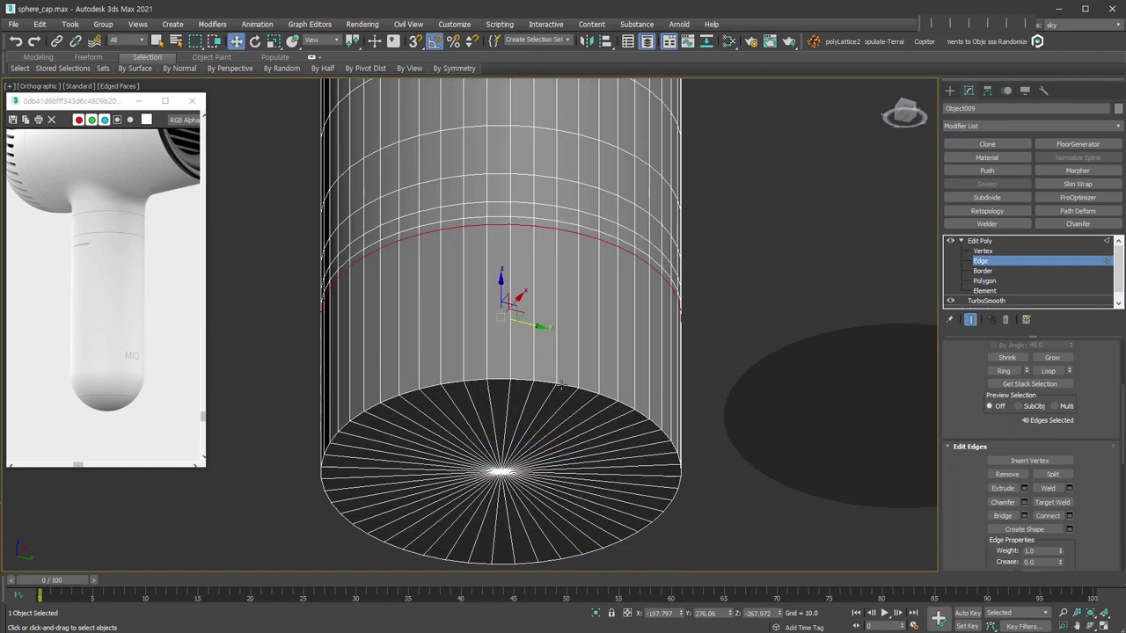
{"action": "double_click", "coordinate": [557, 384]}
Step: Chamfer the edge loop at 173.777 with 16 segments into a rounded dome, shown smooth-shaded
{"action": "scroll", "coordinate": [557, 385], "scroll_direction": "down", "scroll_amount": 2}
{"action": "right_click", "coordinate": [574, 389]}
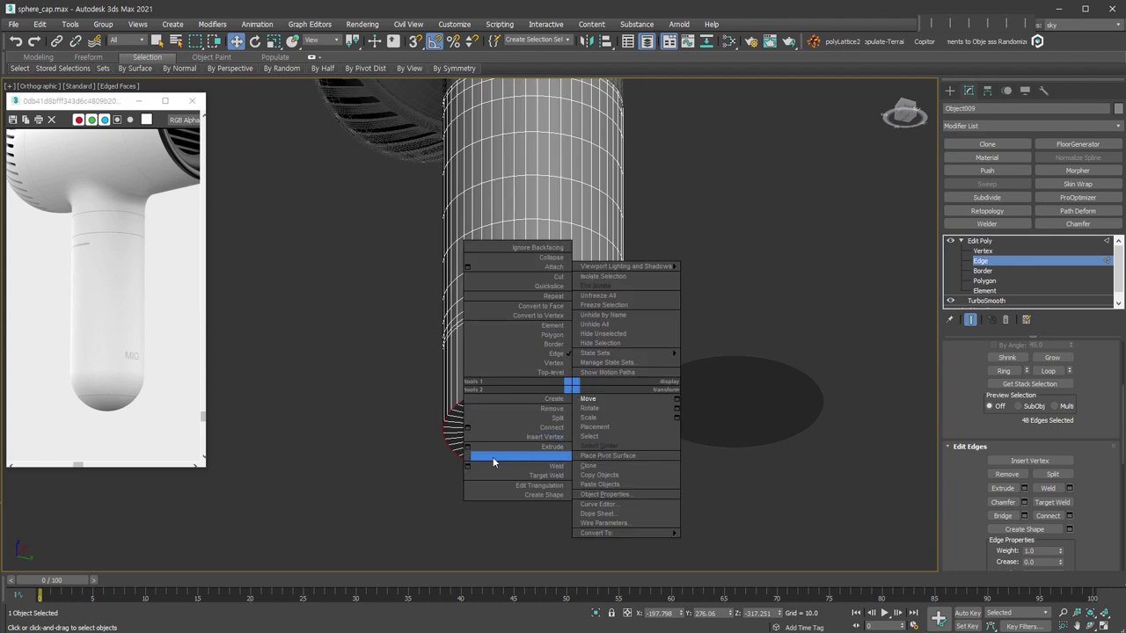
{"action": "left_click", "coordinate": [479, 456]}
{"action": "left_click", "coordinate": [710, 303]}
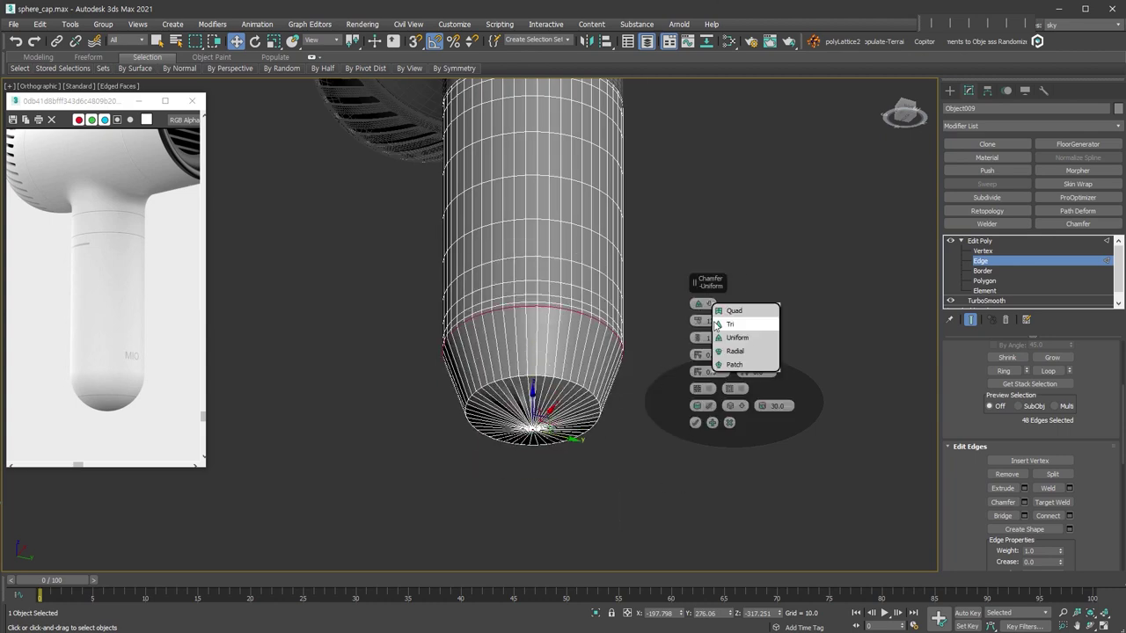
{"action": "left_click", "coordinate": [717, 326]}
{"action": "left_click_drag", "start_coordinate": [697, 343], "coordinate": [698, 294]}
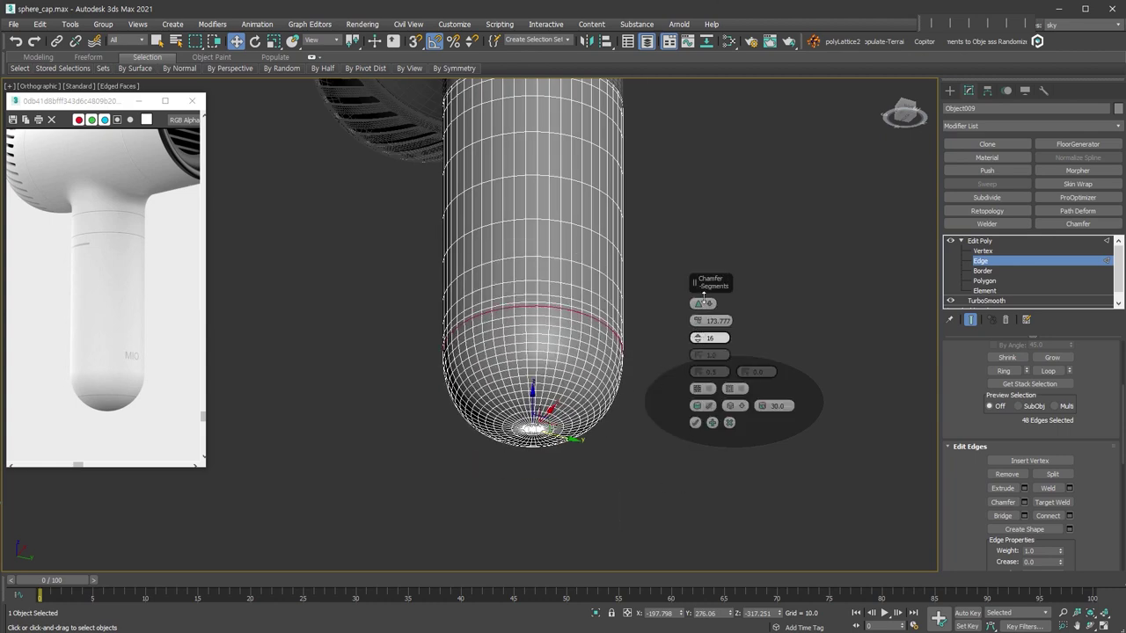
{"action": "left_click", "coordinate": [695, 422]}
{"action": "key", "text": "2"}
{"action": "key", "text": "F4"}
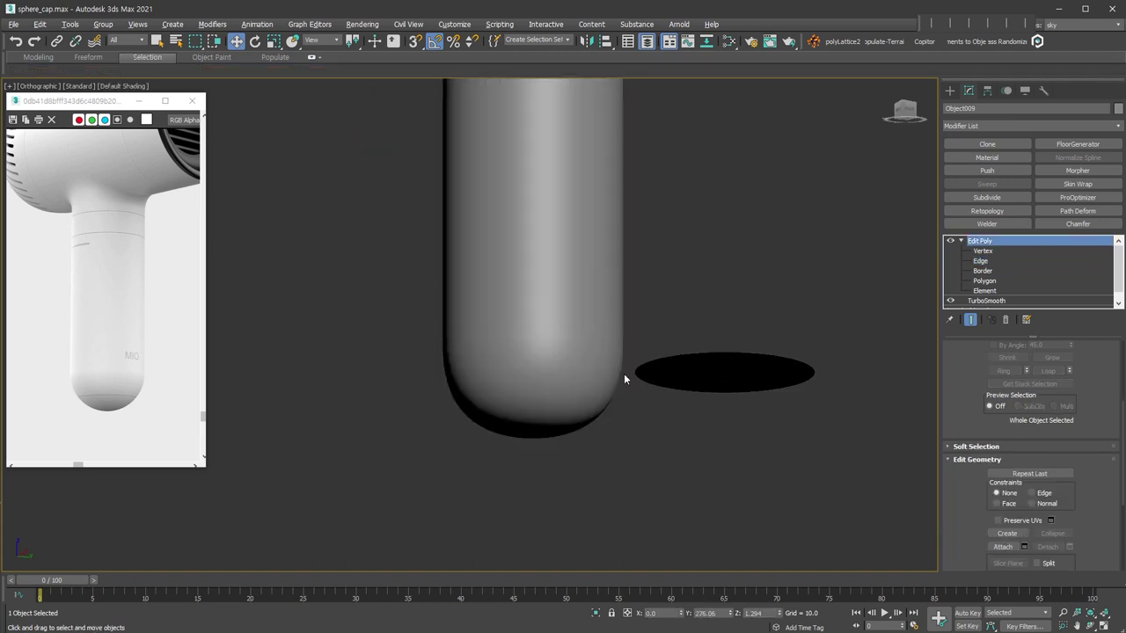
{"action": "scroll", "coordinate": [624, 373], "scroll_direction": "down", "scroll_amount": 3}
{"action": "scroll", "coordinate": [572, 384], "scroll_direction": "up", "scroll_amount": 3}
{"action": "middle_click_drag", "start_coordinate": [573, 385], "coordinate": [515, 346]}
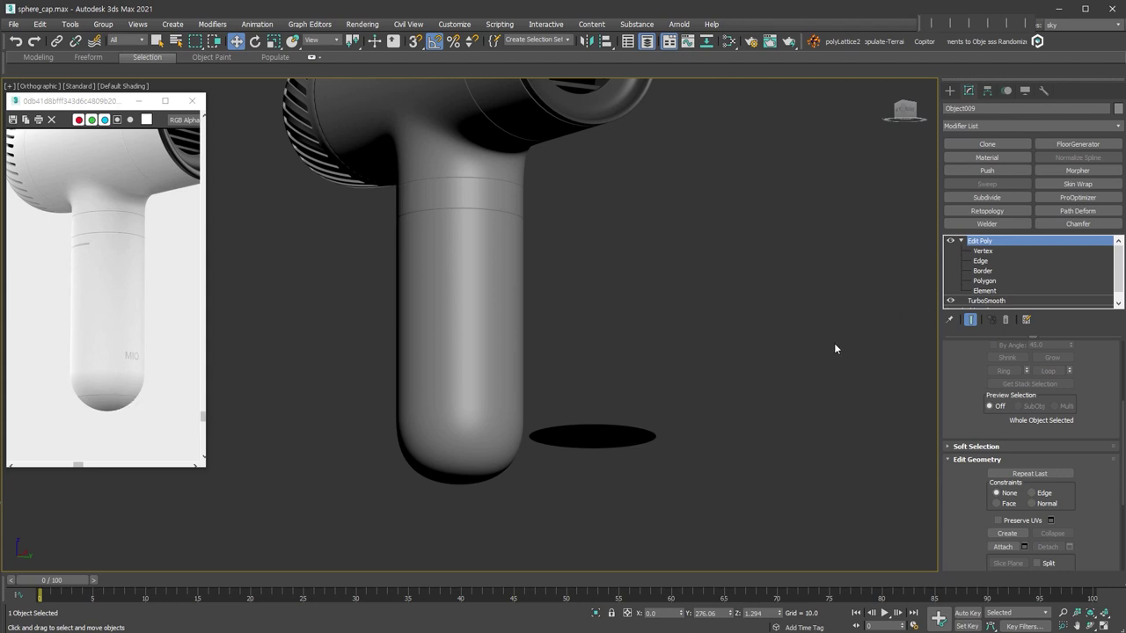
{"action": "left_click", "coordinate": [784, 437]}
{"action": "key", "text": "shift+g"}
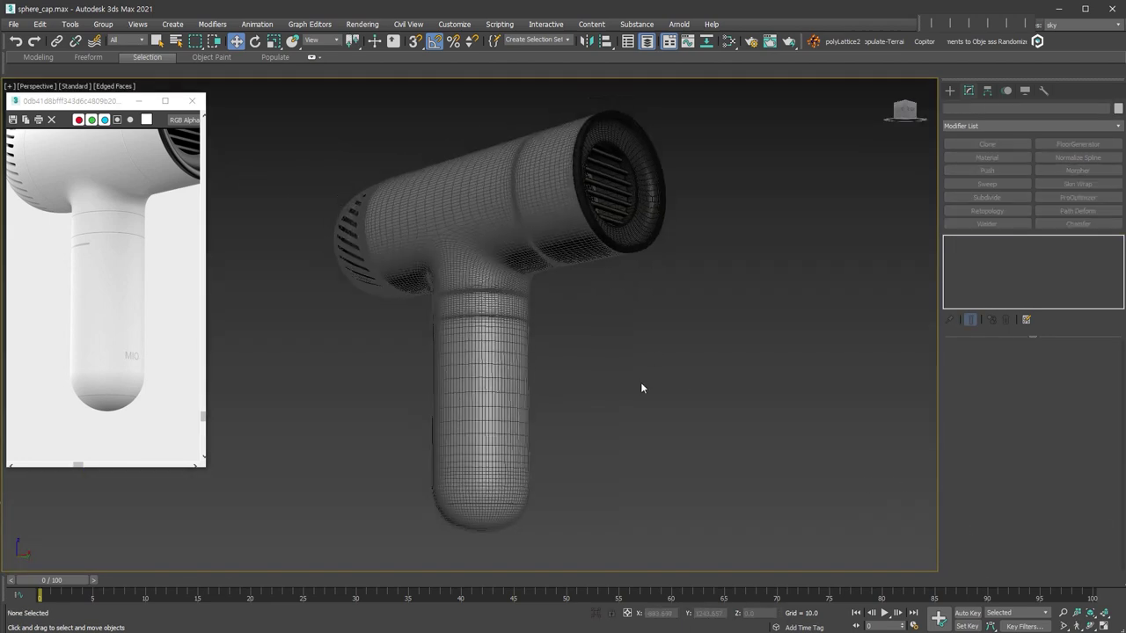
{"action": "key", "text": "F4"}
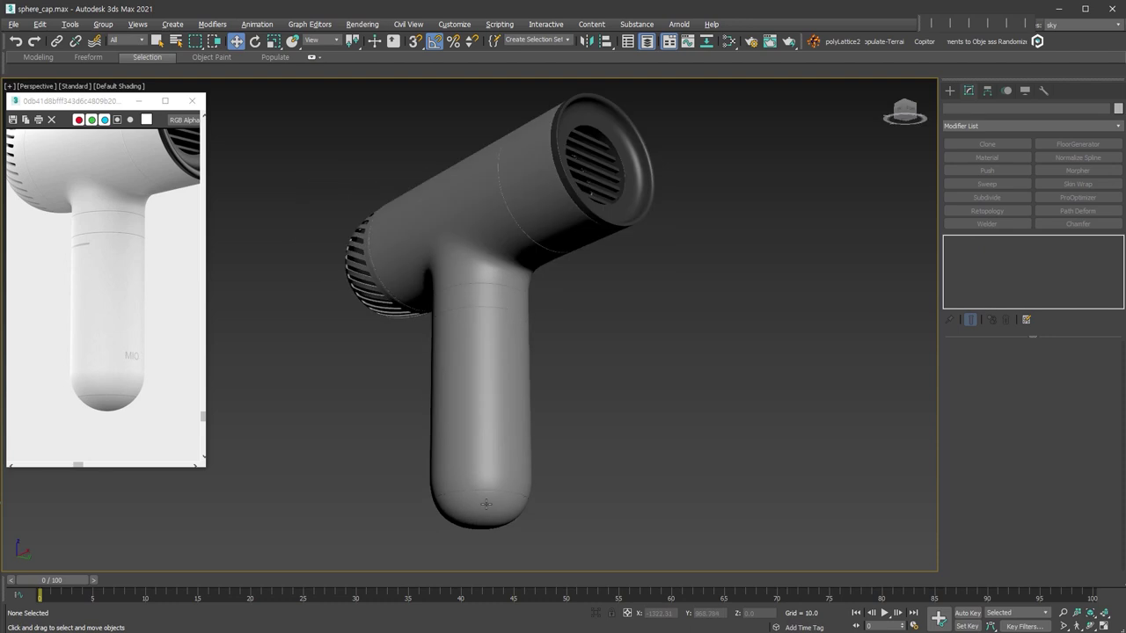
{"action": "middle_click_drag", "start_coordinate": [623, 437], "coordinate": [550, 408], "text": "alt"}
{"action": "scroll", "coordinate": [600, 346], "scroll_direction": "up", "scroll_amount": 5}
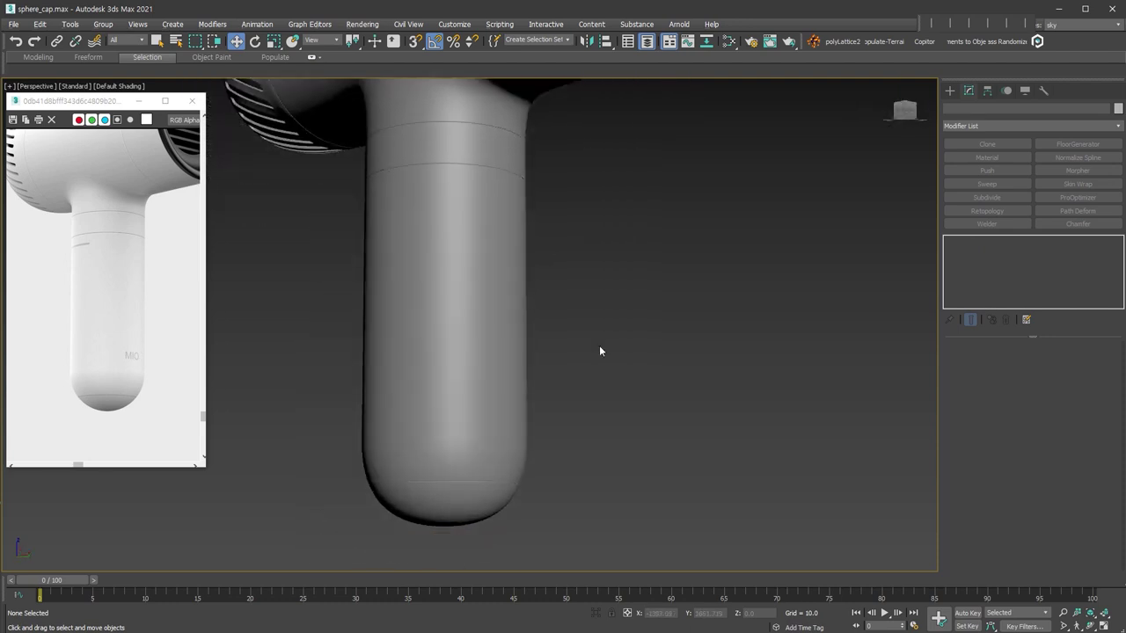